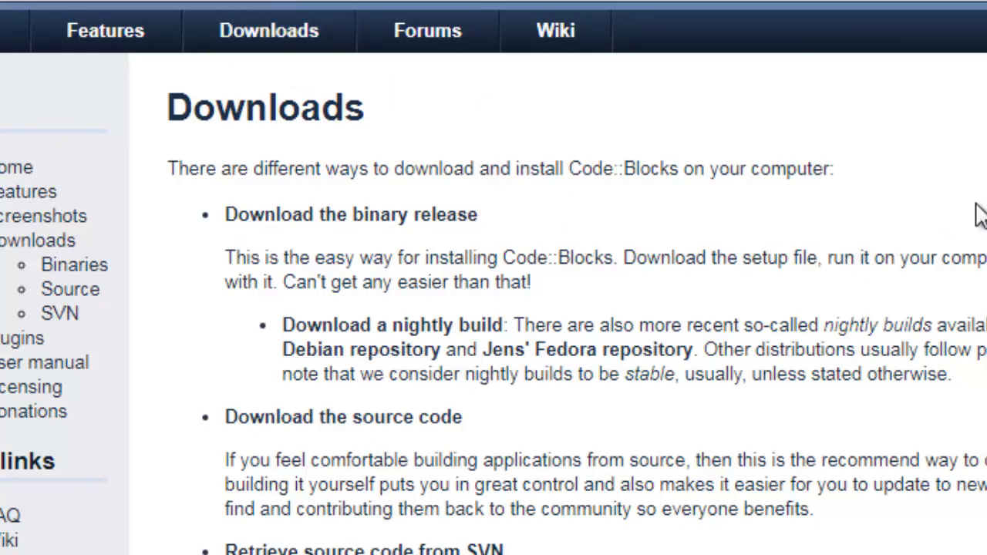
Scroll through the download options on the Code::Blocks Downloads page.
scroll(493, 277, "down", 3)
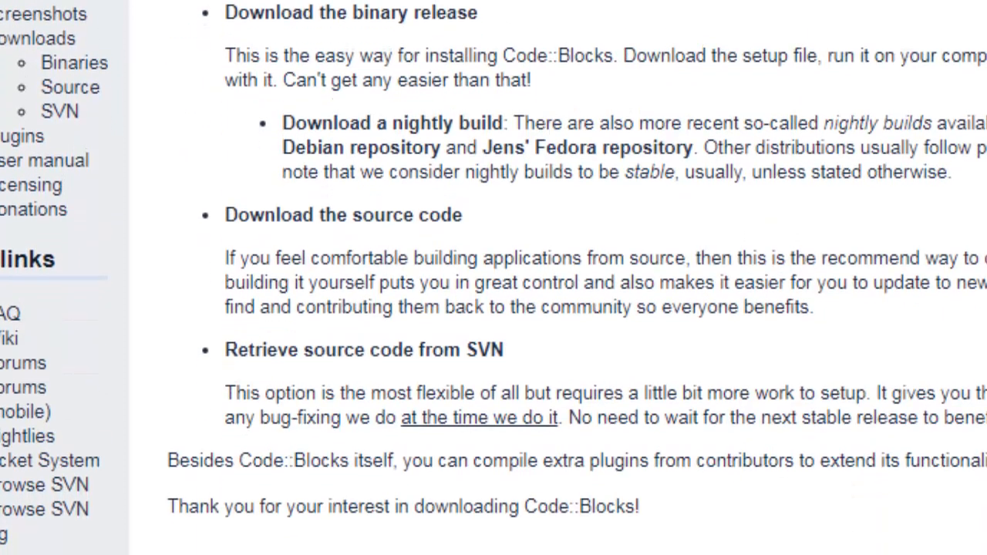
scroll(493, 278, "up", 1)
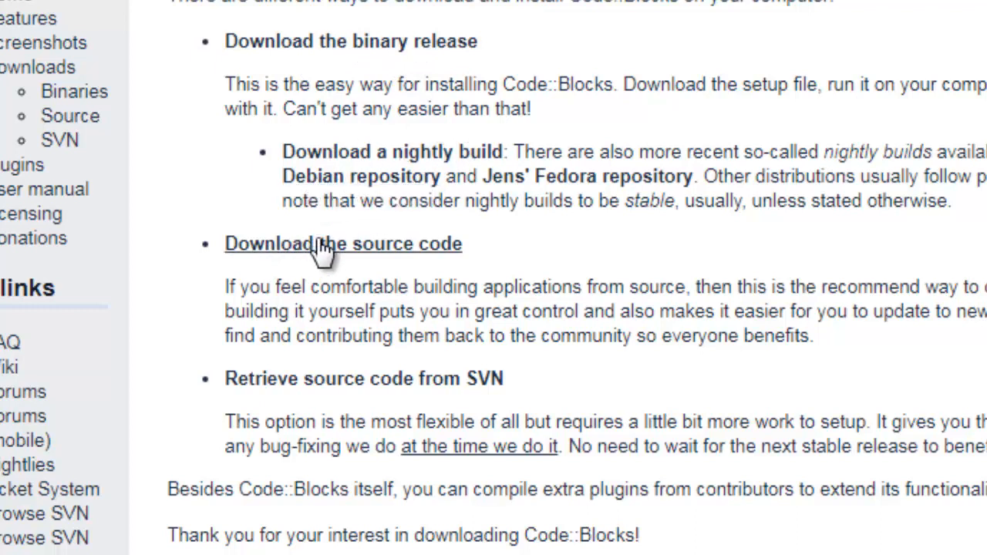
Go to the binary release page and browse the Windows, Linux and Mac OS X package tables.
left_click(380, 43)
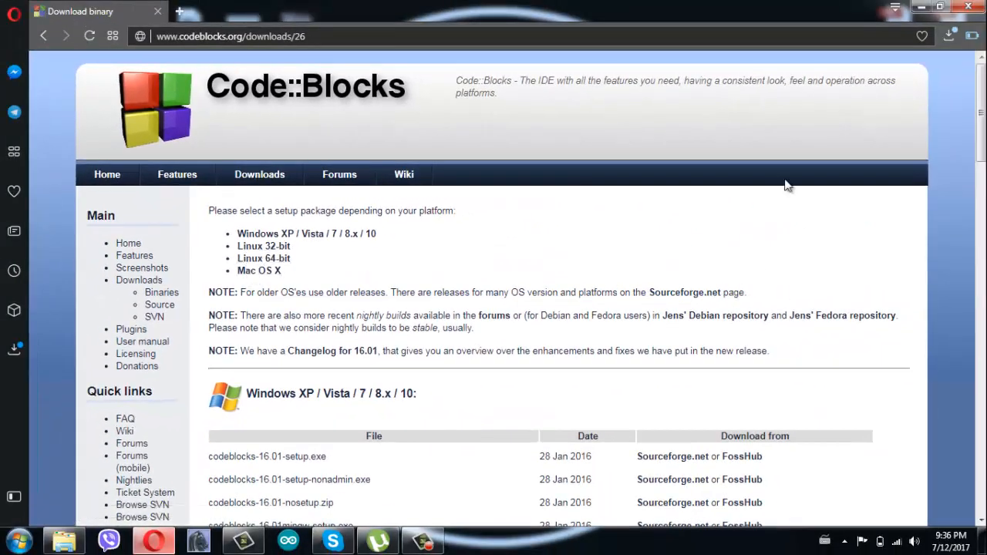
scroll(370, 165, "down", 3)
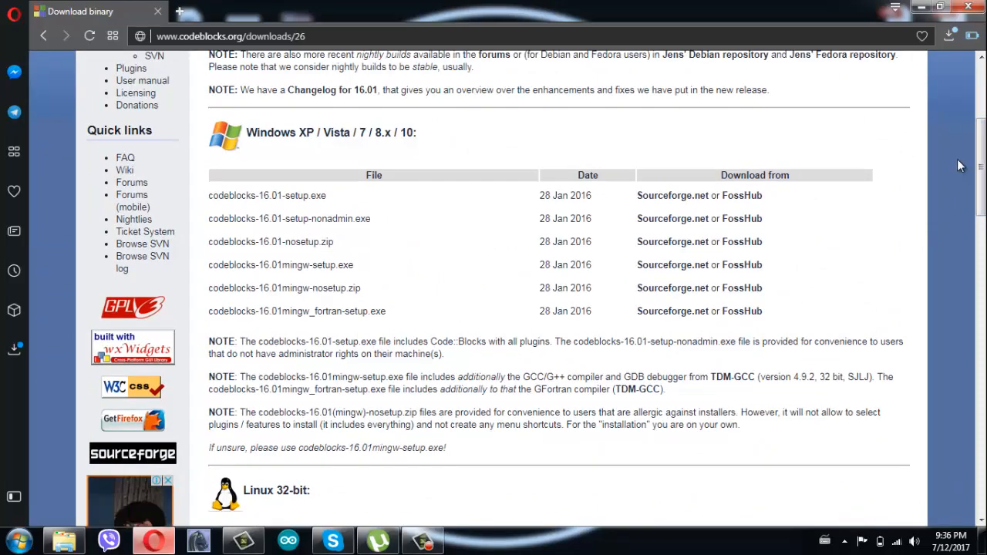
scroll(509, 290, "down", 10)
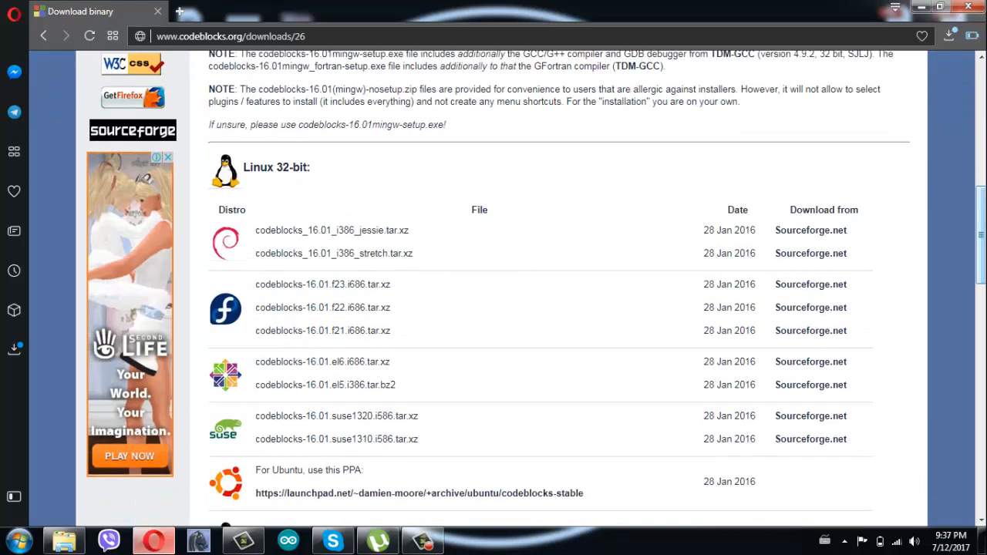
scroll(508, 290, "up", 3)
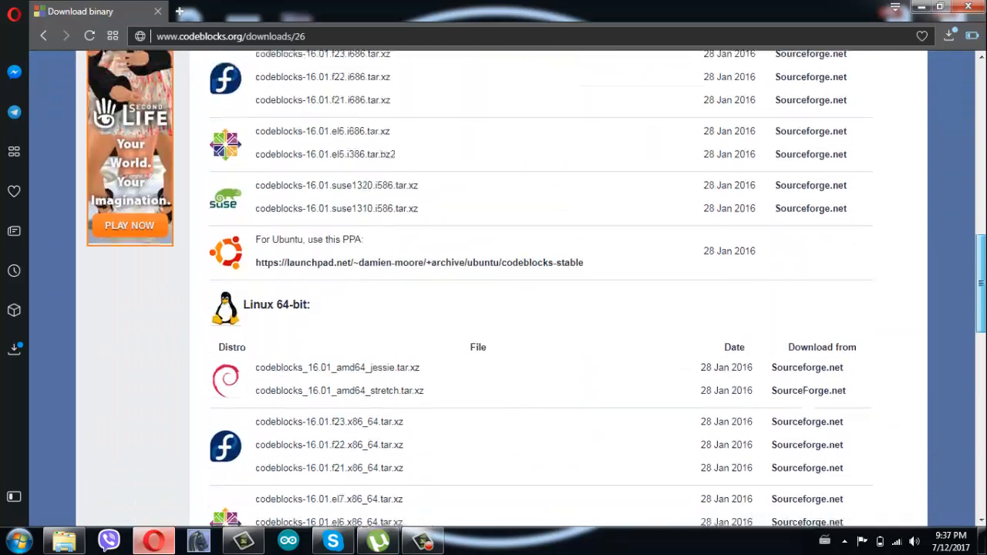
scroll(508, 290, "up", 3)
scroll(508, 290, "down", 5)
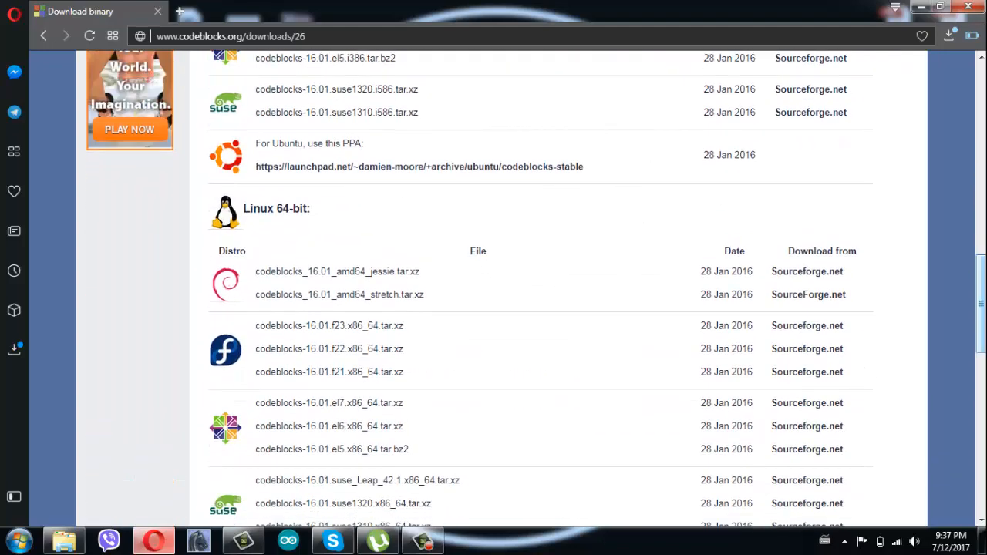
scroll(508, 290, "down", 5)
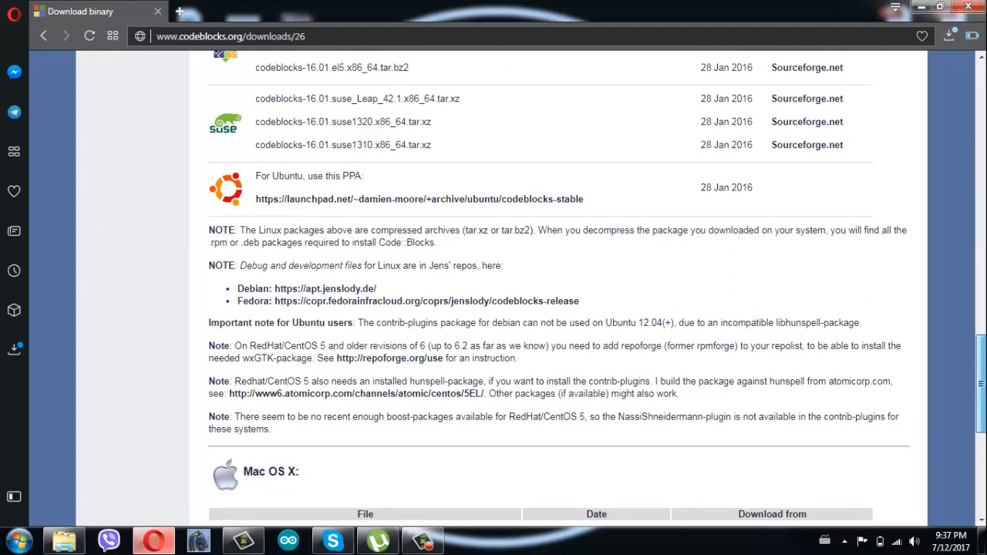
scroll(217, 376, "down", 2)
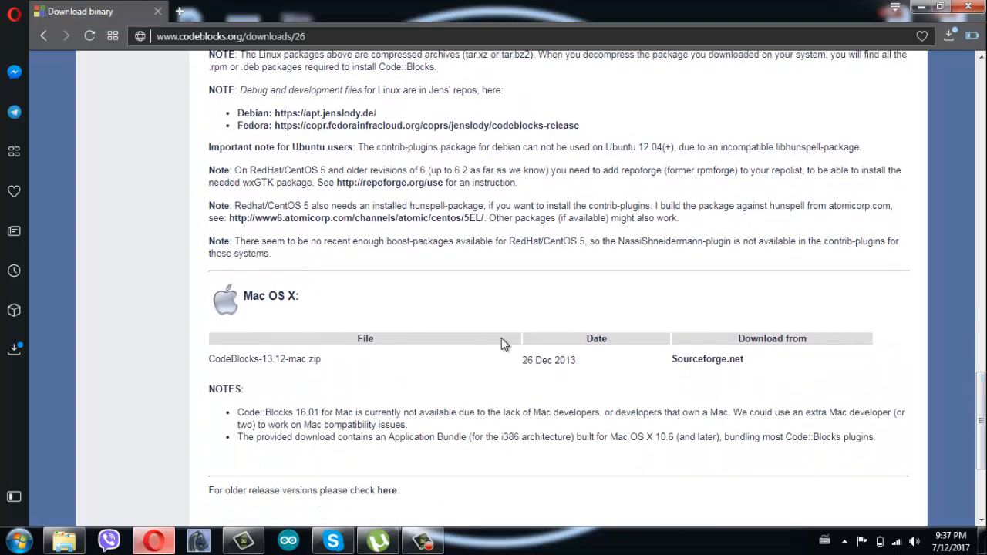
left_click_drag(983, 416, 982, 152)
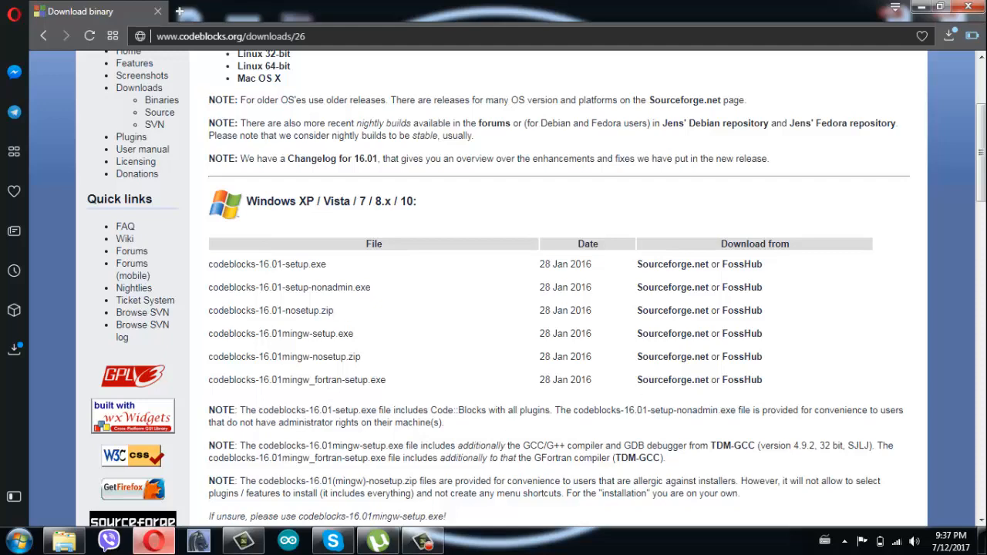
scroll(851, 188, "down", 2)
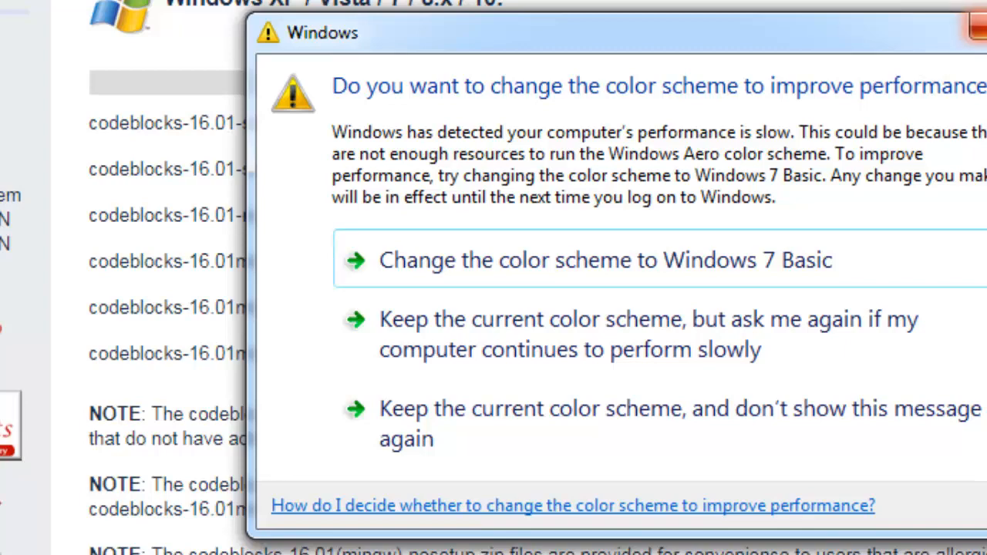
Close the Windows colour-scheme performance prompt.
left_click(979, 27)
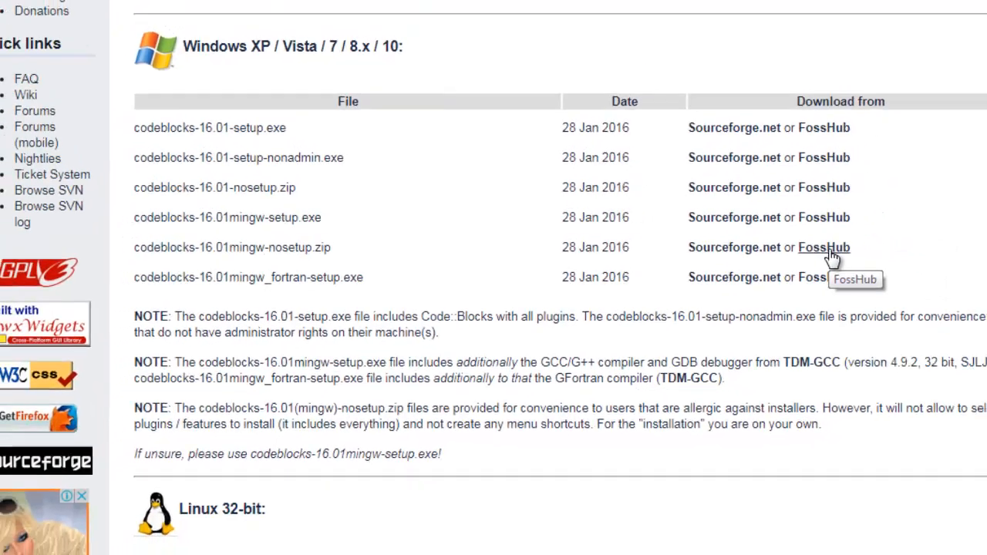
Cancel the duplicate FossHub download of codeblocks-16.01mingw-nosetup.zip and return to the Explorer folder.
left_click(904, 250)
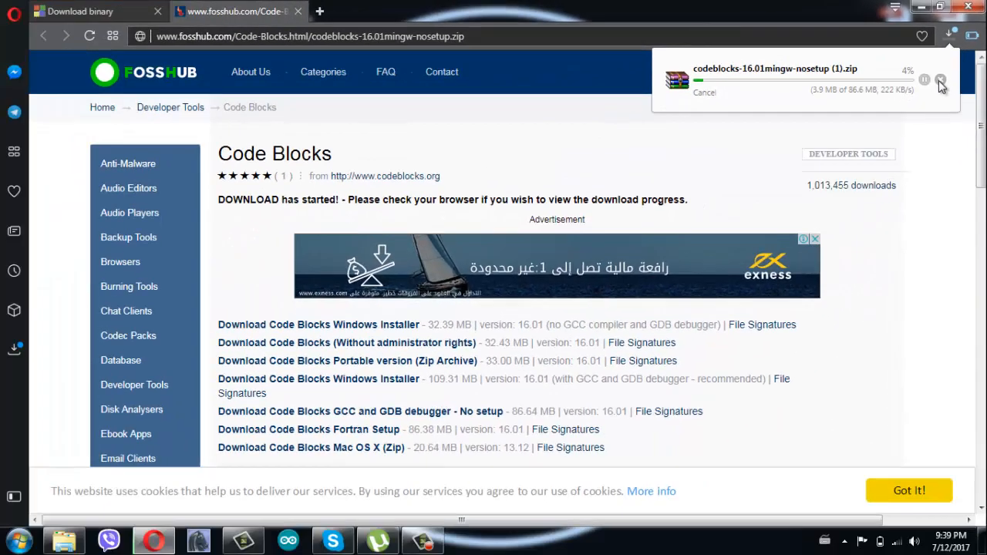
left_click(884, 179)
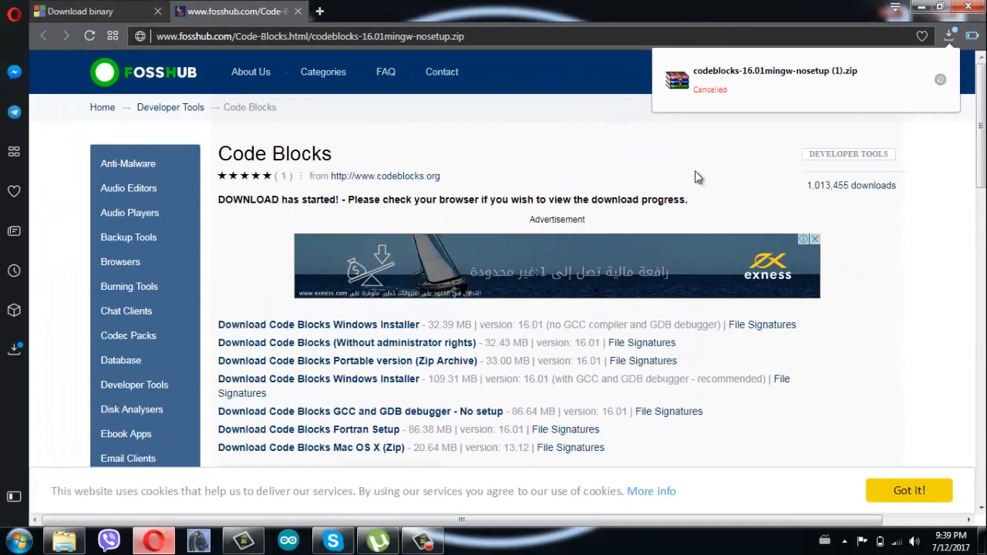
left_click(64, 542)
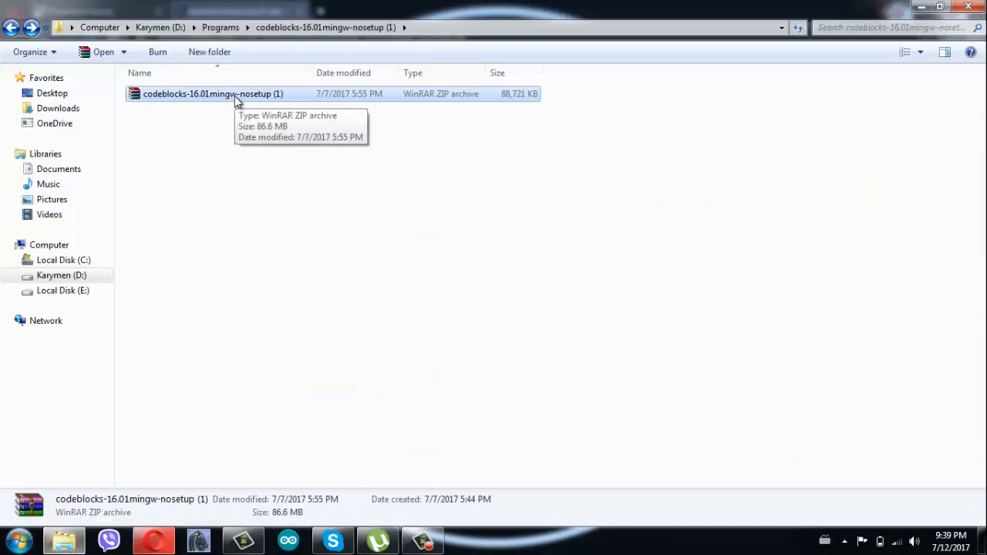
Extract codeblocks-16.01mingw-nosetup.zip into its own folder with Extract files.
double_click(236, 94)
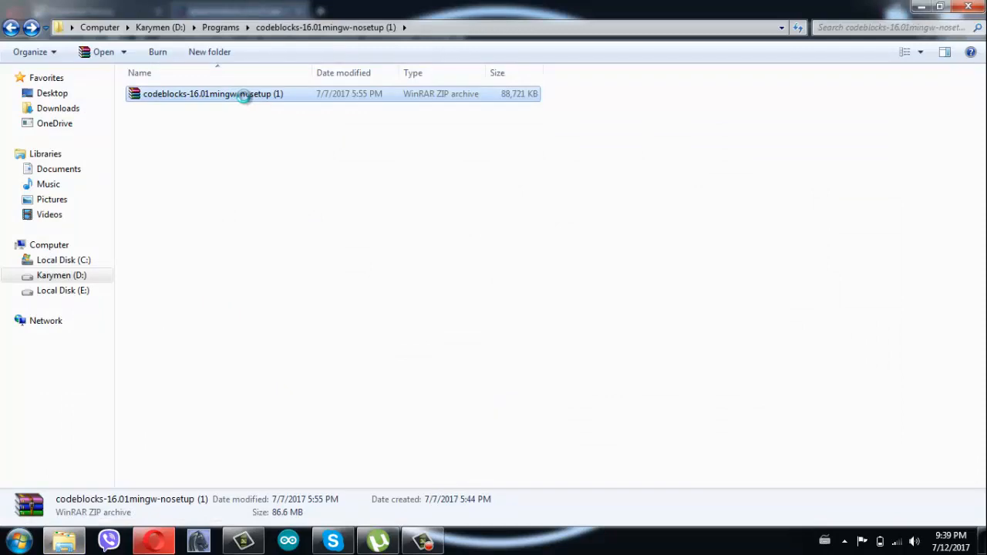
right_click(236, 94)
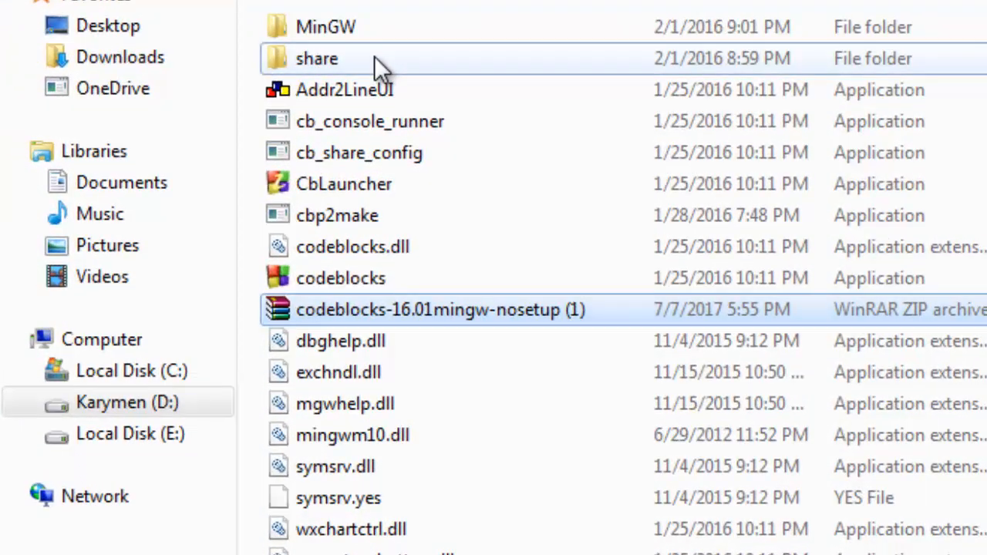
Locate the codeblocks application in the extracted folder and launch Code::Blocks 16.01.
left_click(378, 61)
left_click(385, 30)
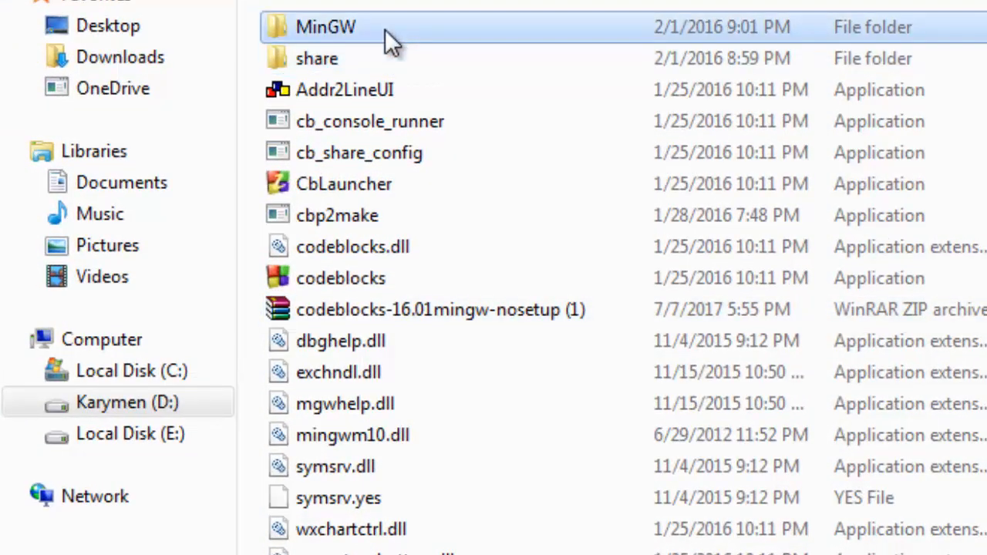
left_click(394, 183)
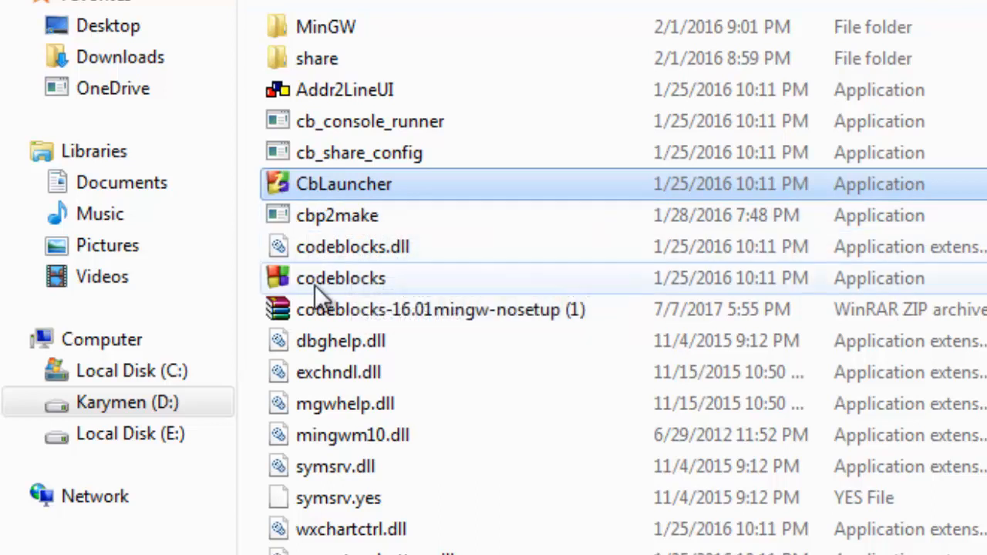
left_click(355, 281)
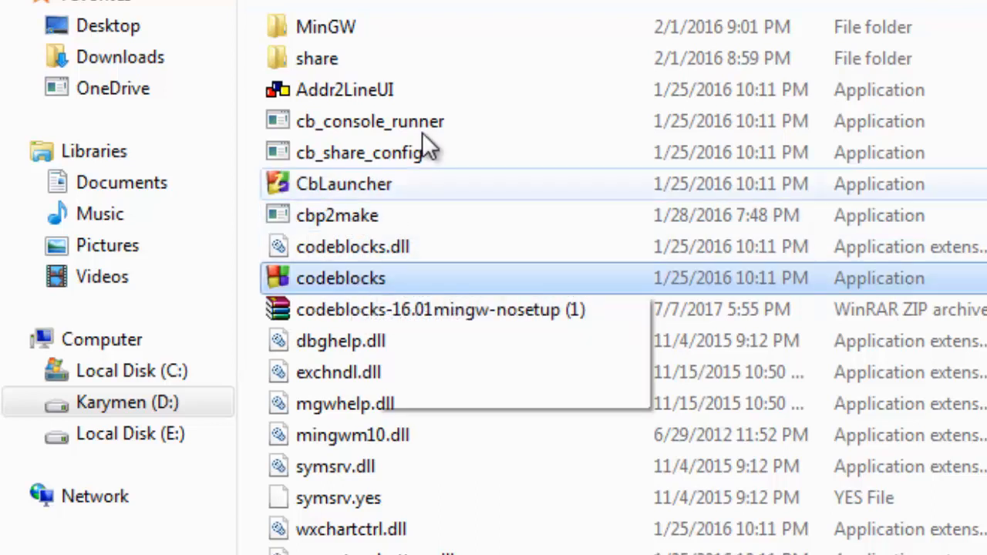
double_click(376, 280)
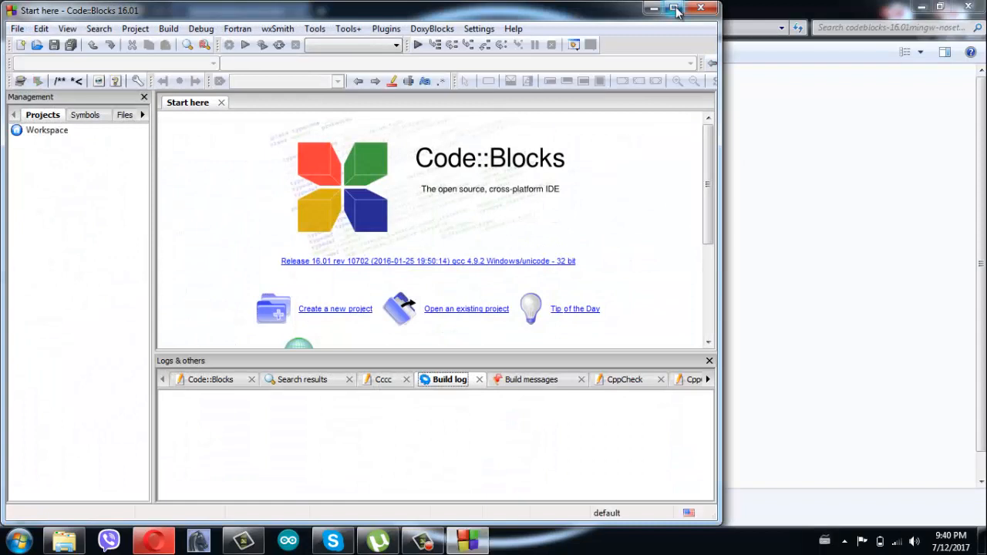
Maximize the Code::Blocks window and dismiss the Windows colour-scheme prompt.
left_click(675, 7)
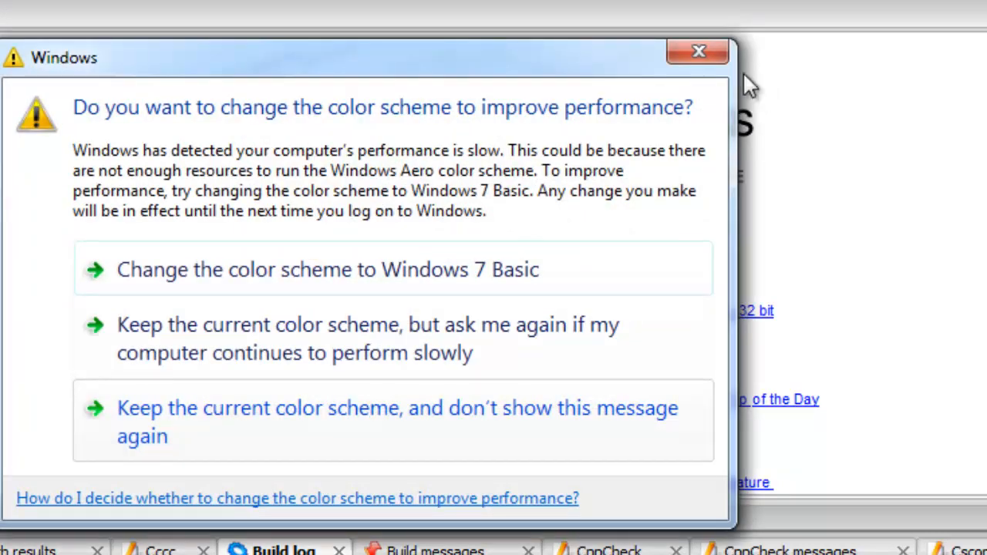
left_click(699, 51)
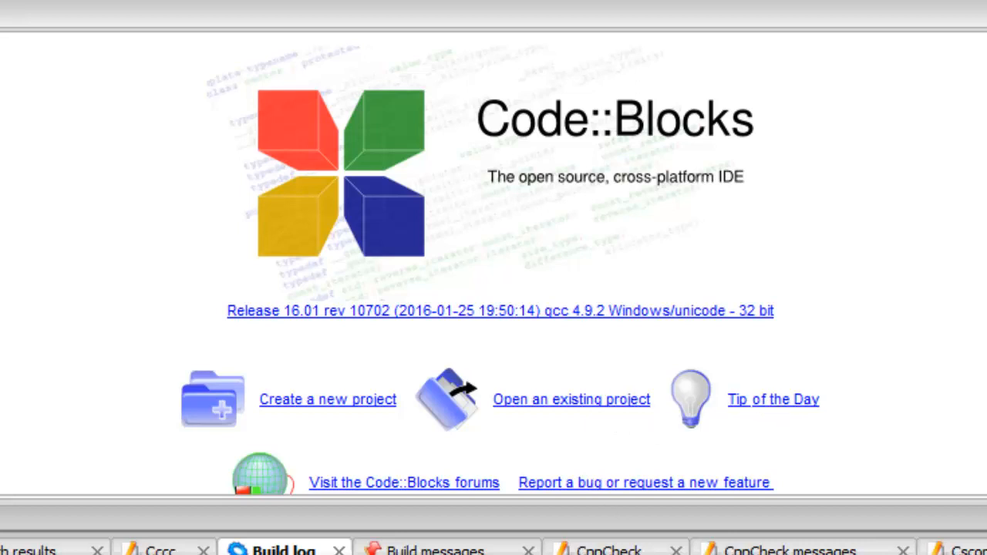
Start a new project from the Console application template wizard.
left_click(347, 410)
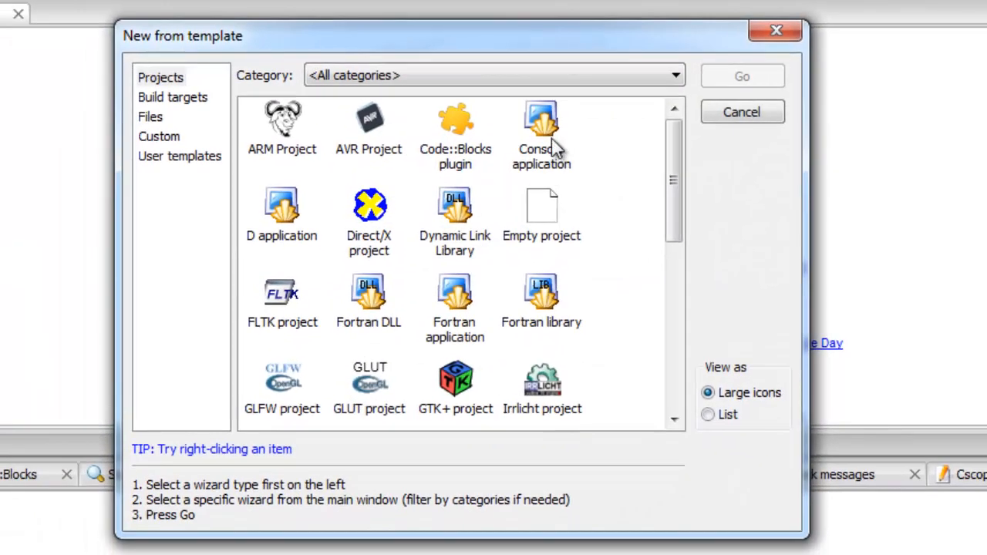
left_click_drag(676, 178, 686, 306)
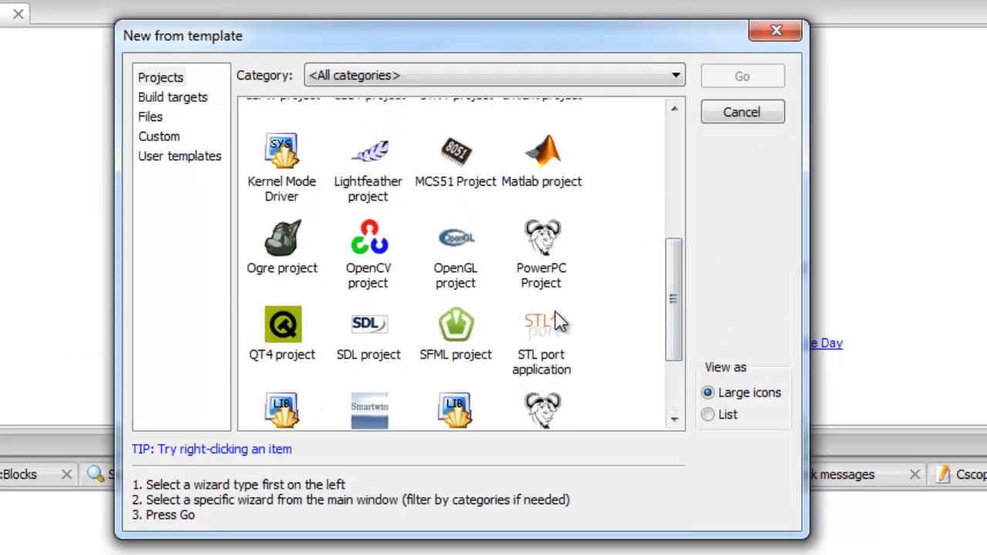
left_click_drag(674, 307, 676, 152)
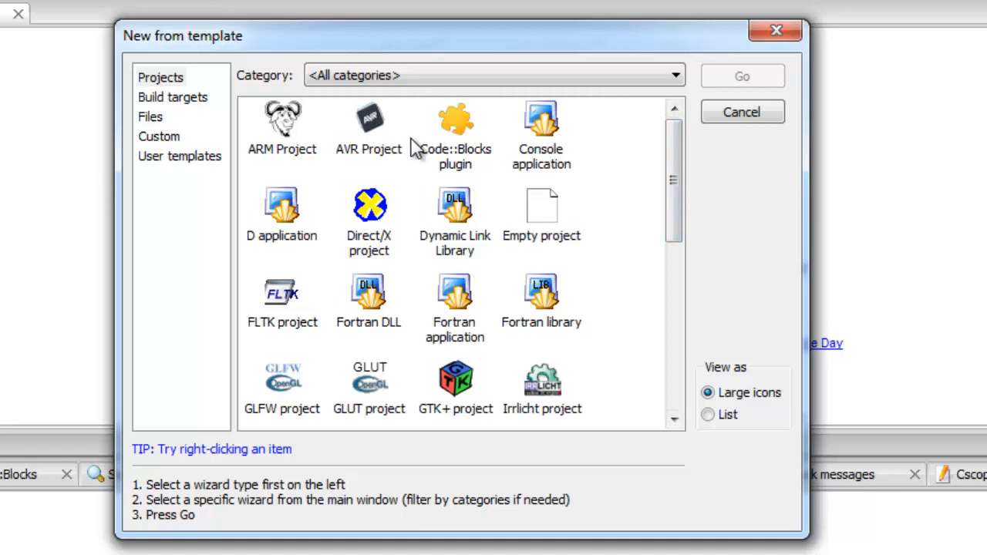
left_click(551, 163)
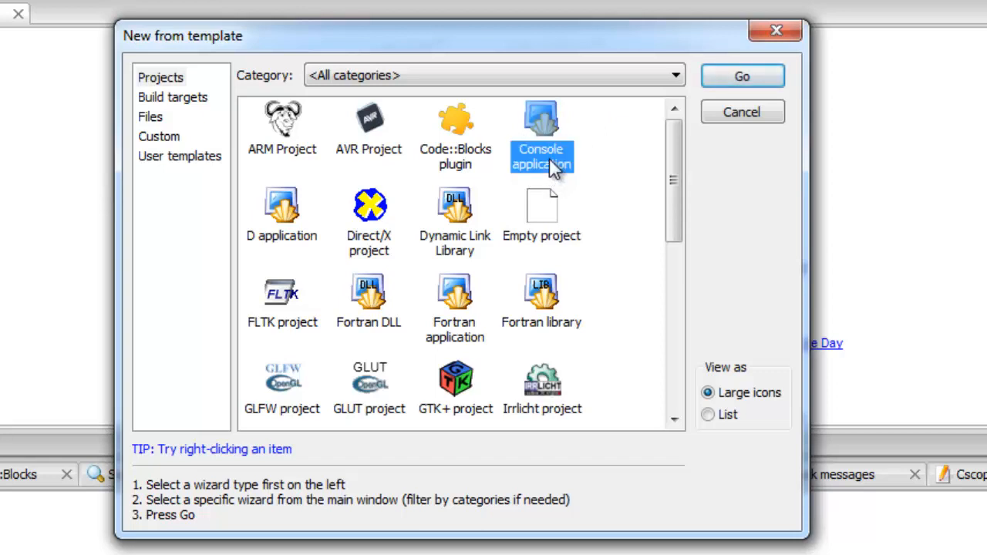
left_click(675, 80)
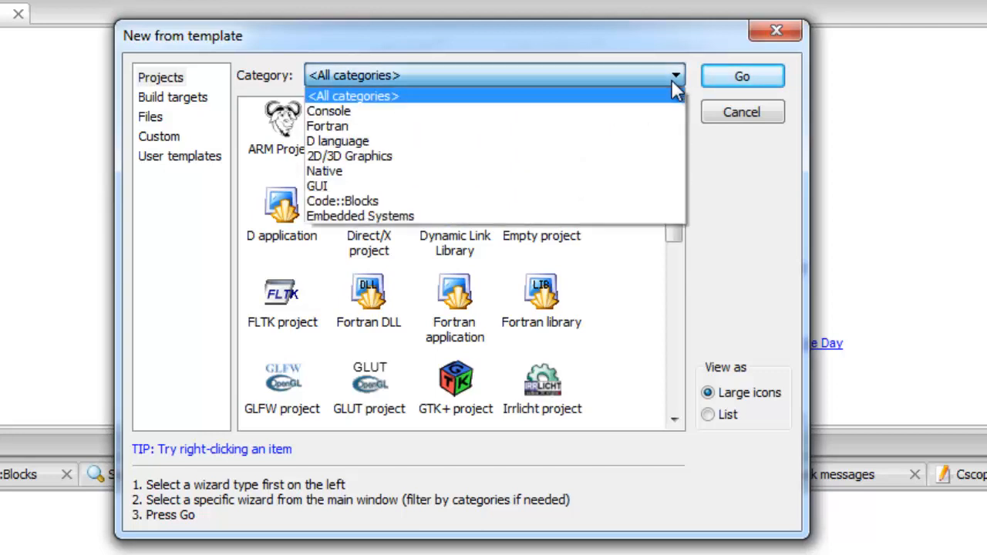
left_click(359, 112)
left_click(275, 139)
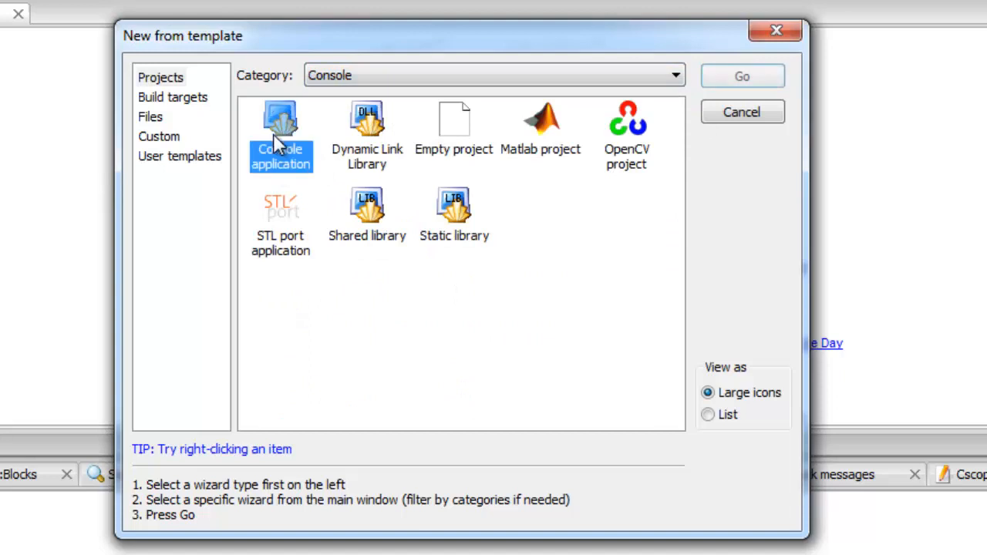
left_click(512, 83)
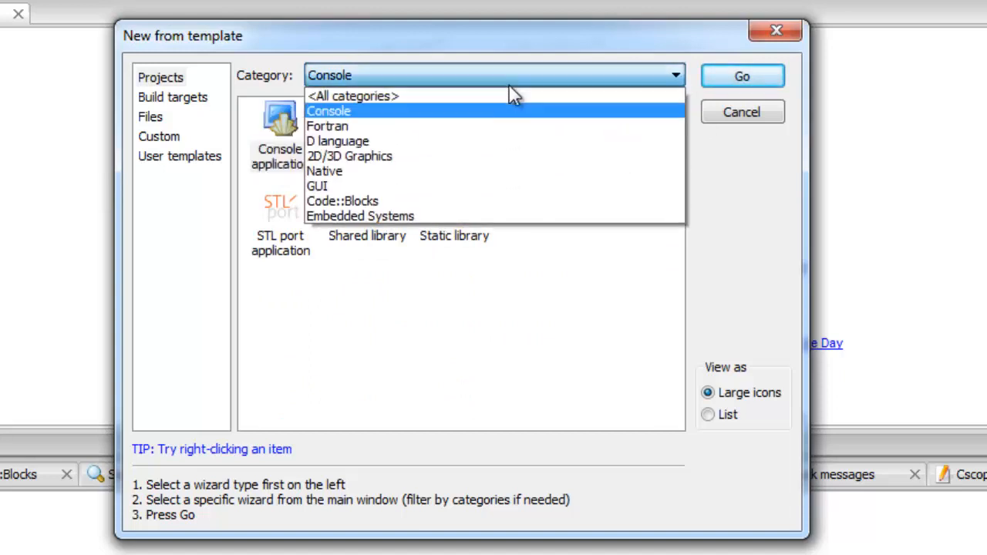
left_click(457, 97)
left_click(550, 146)
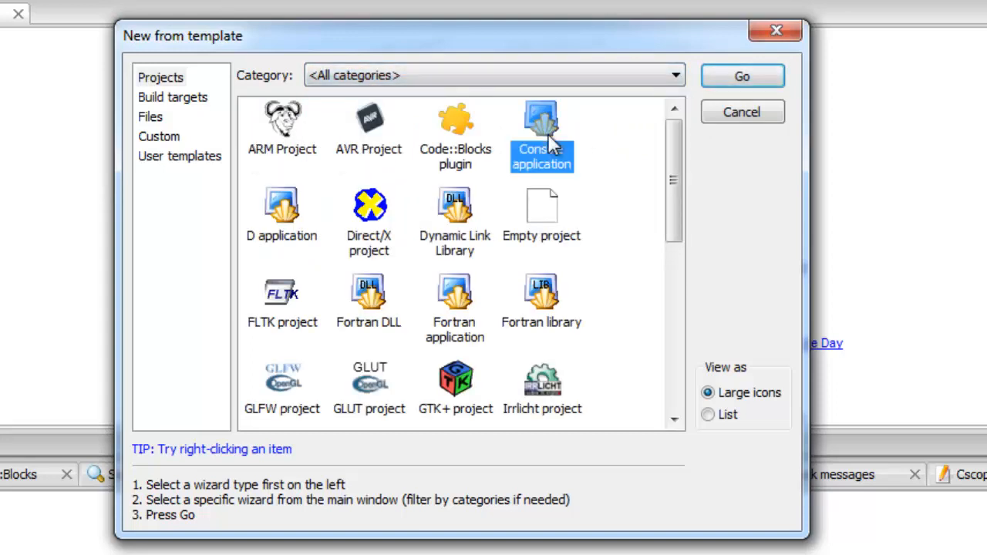
left_click(779, 80)
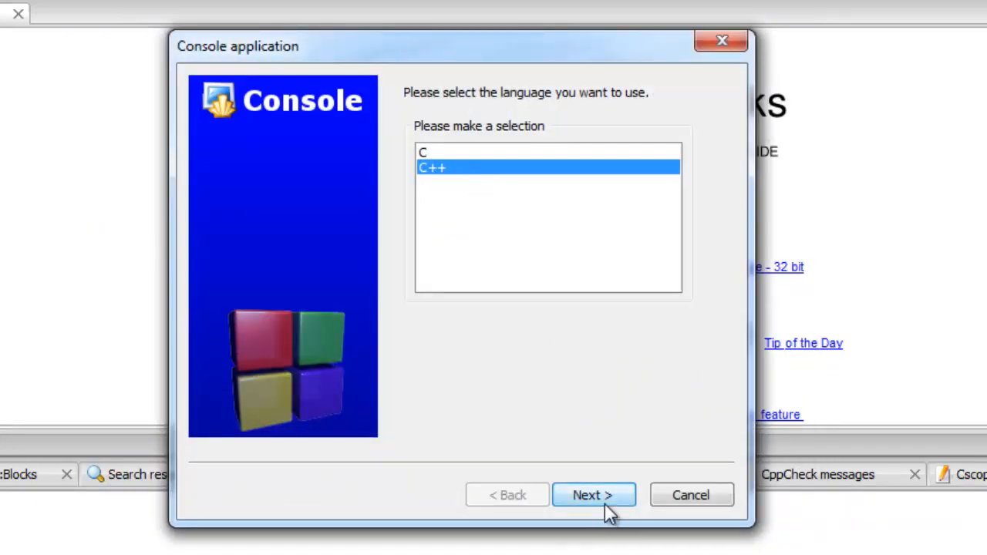
Choose C++ as the language and title the project '1st tutorial'.
left_click(604, 501)
left_click(449, 164)
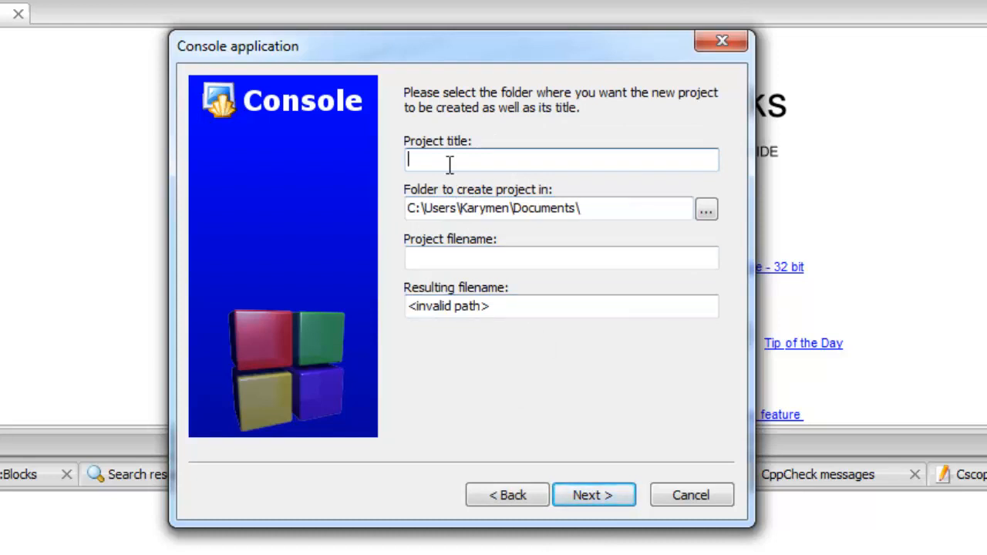
type("1st ")
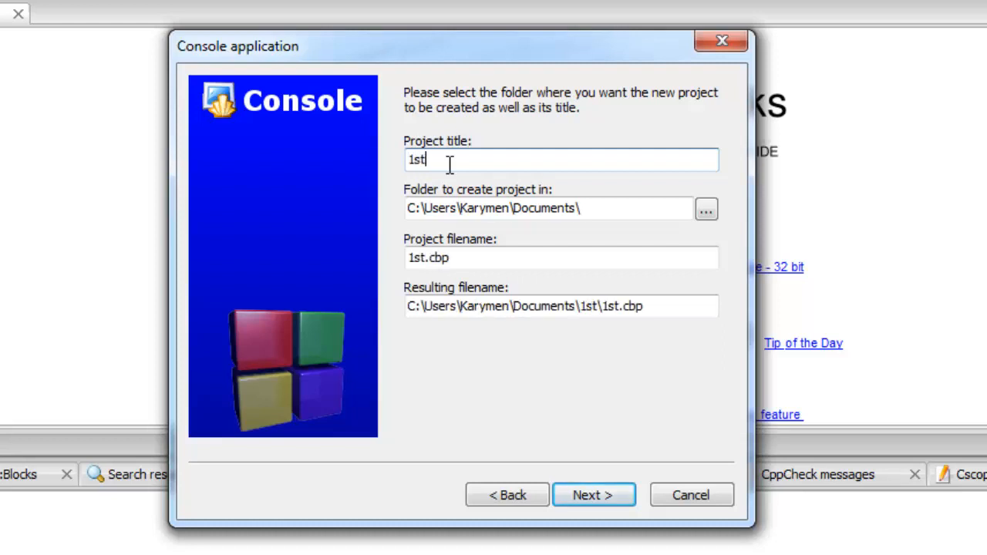
type("tuto")
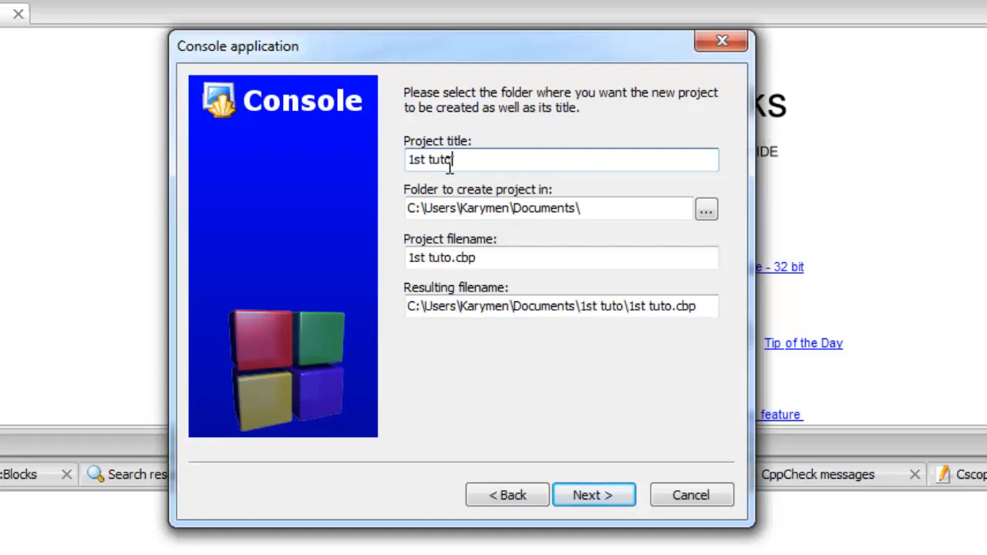
type("rial")
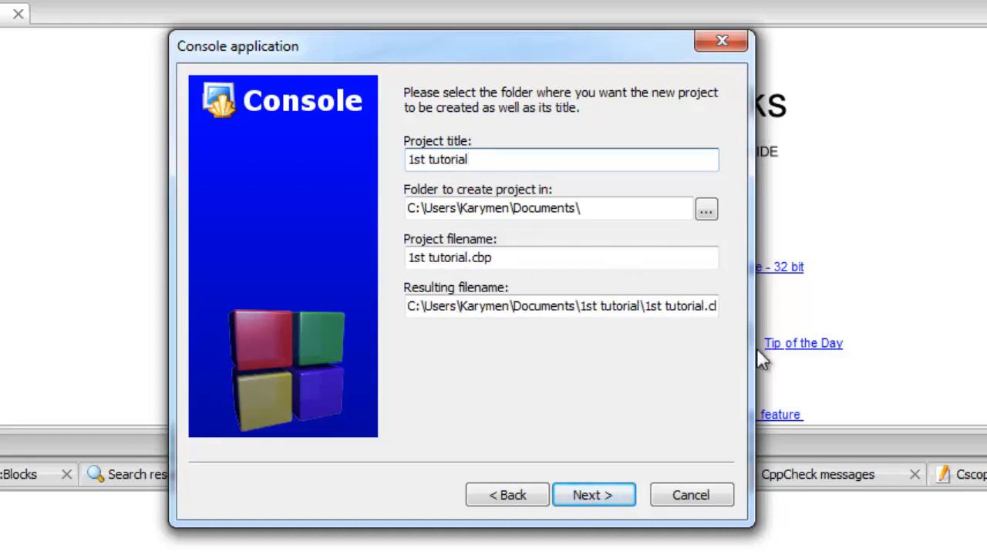
Keep GNU GCC Compiler with Debug and Release configurations and finish the wizard.
left_click(594, 495)
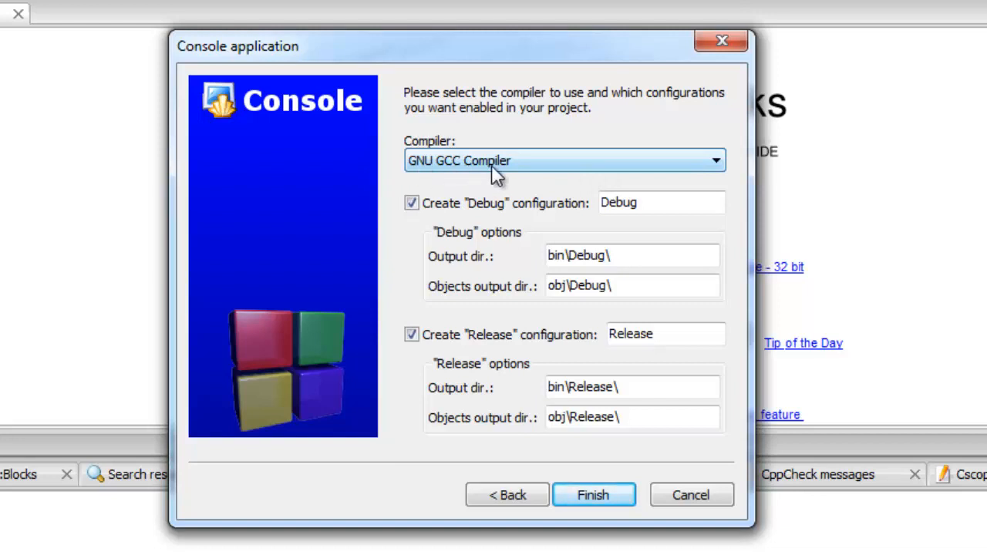
left_click(582, 160)
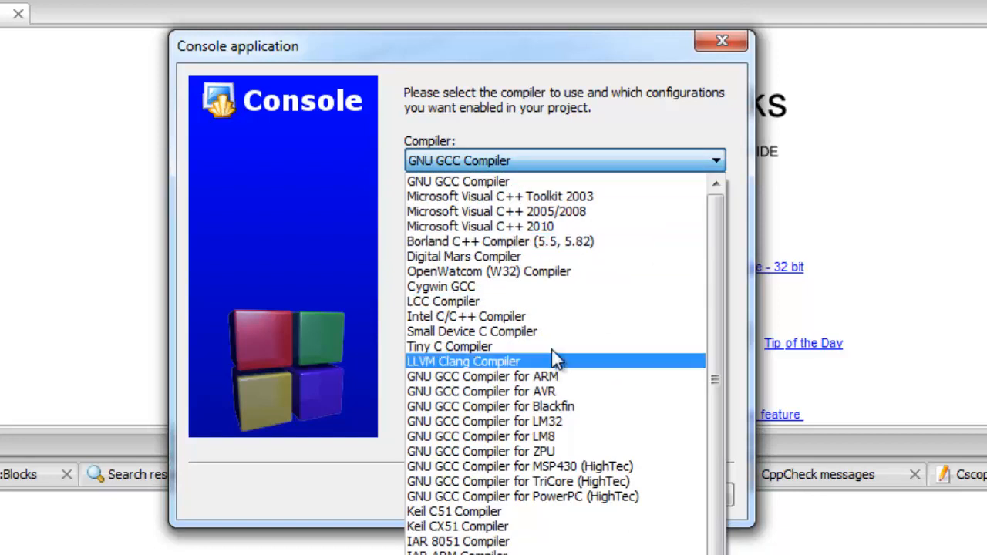
left_click(473, 182)
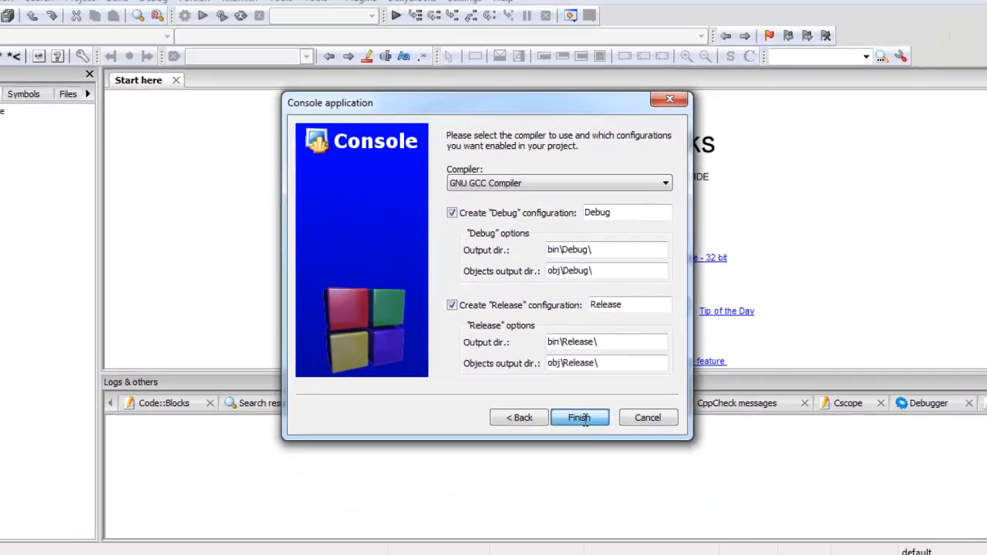
left_click(579, 417)
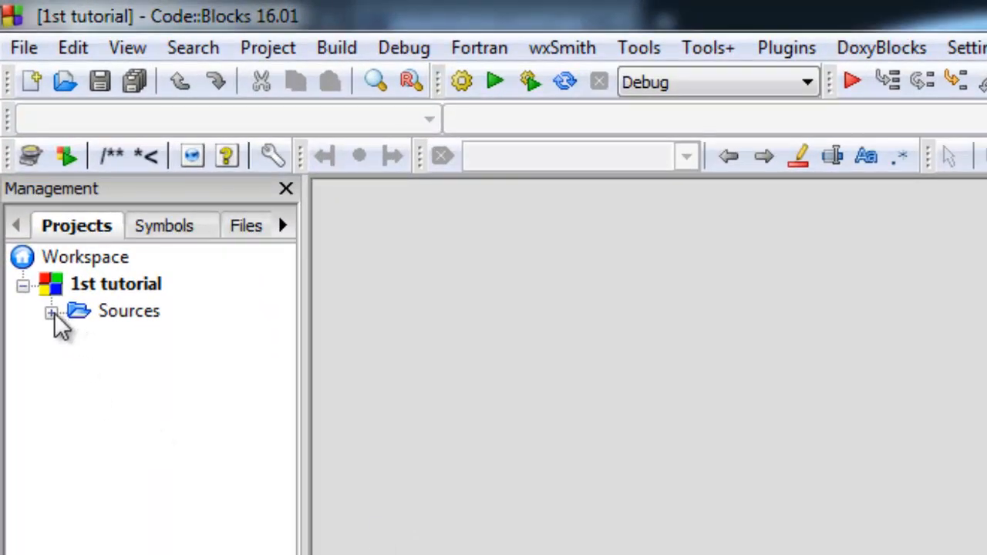
Browse the Symbols, Files and FSymbols side panels.
left_click(52, 313)
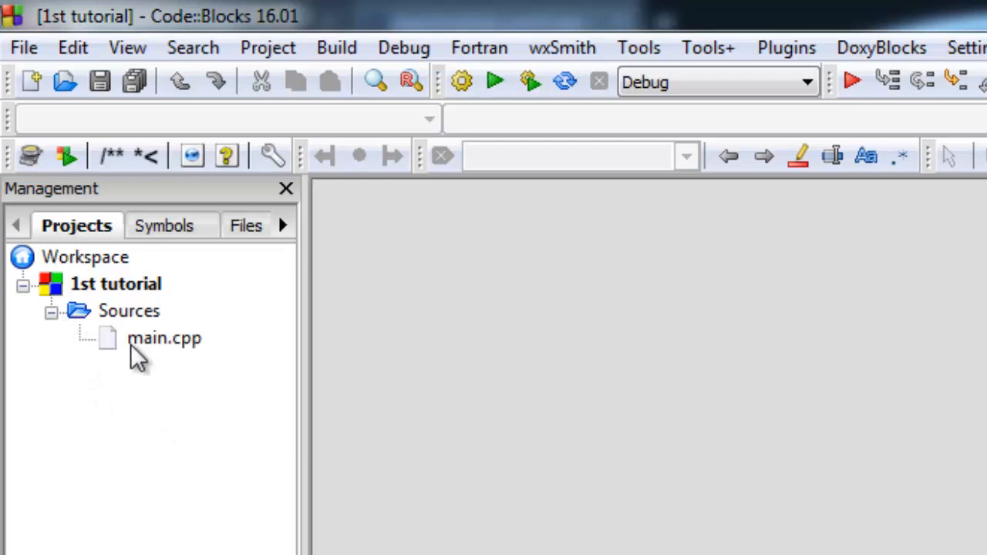
left_click(51, 313)
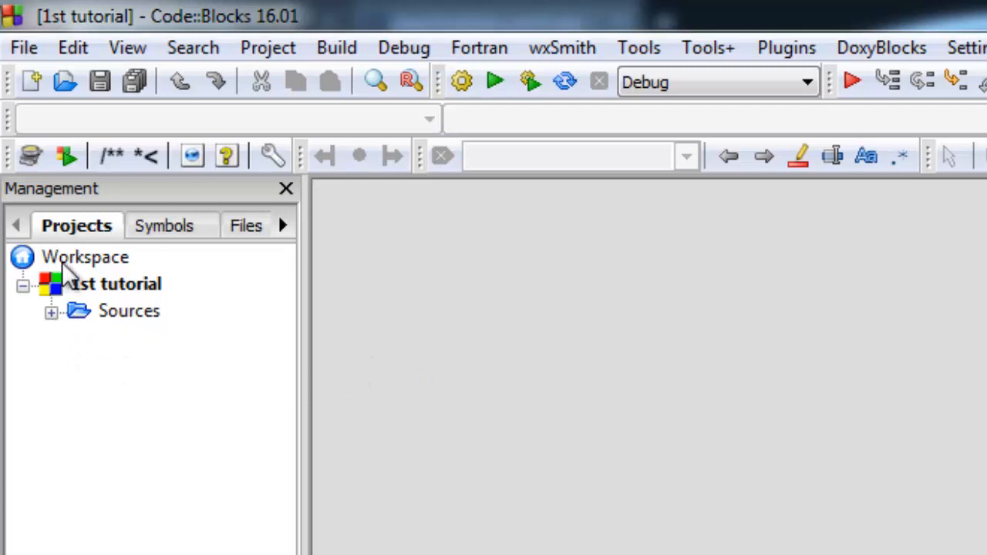
left_click(44, 232)
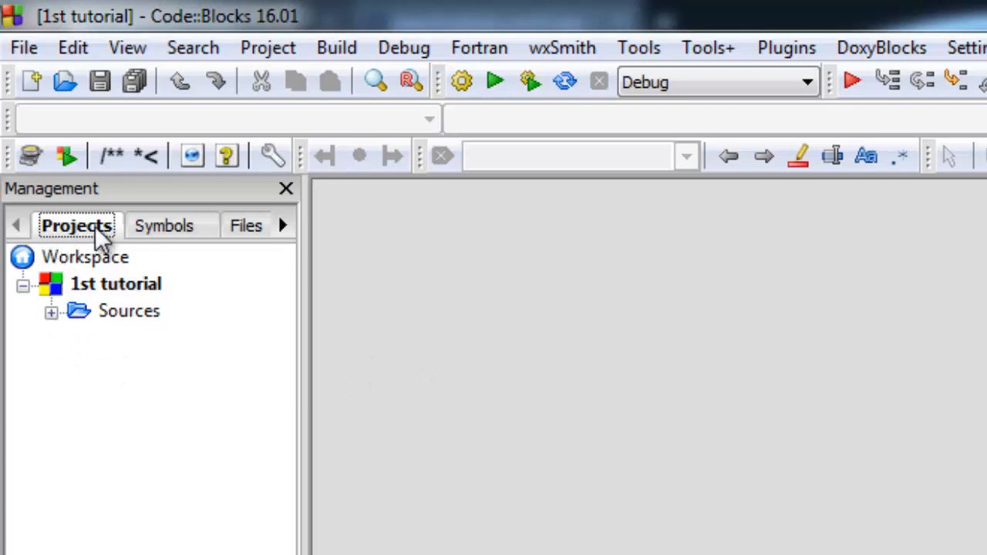
left_click(171, 230)
left_click(246, 230)
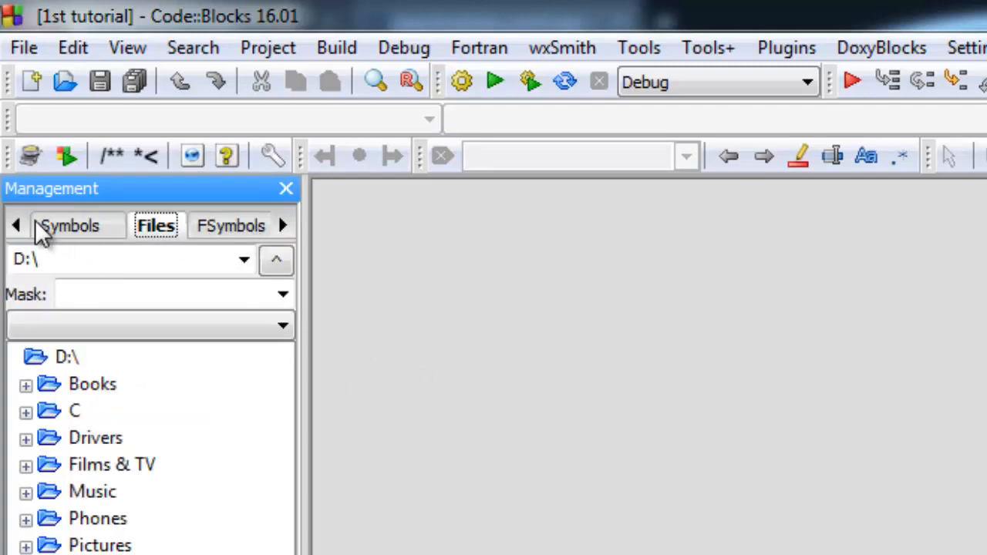
left_click(65, 235)
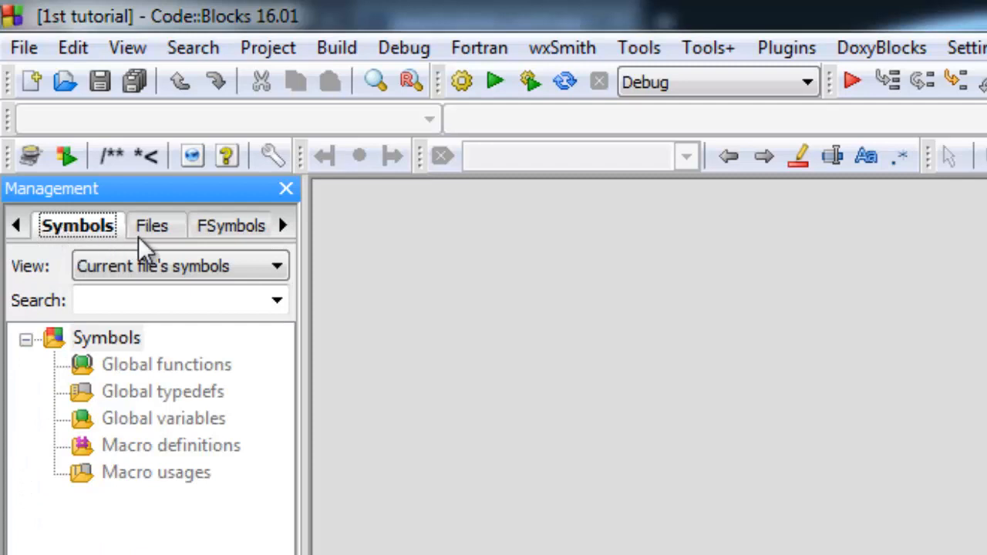
left_click(223, 232)
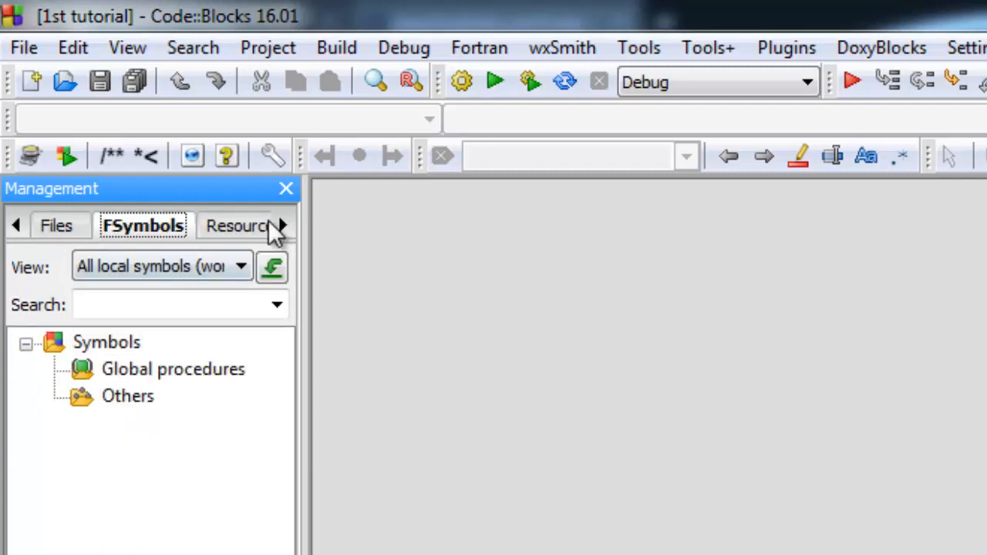
Return to the Projects tree and expand Sources to show main.cpp.
left_click(16, 226)
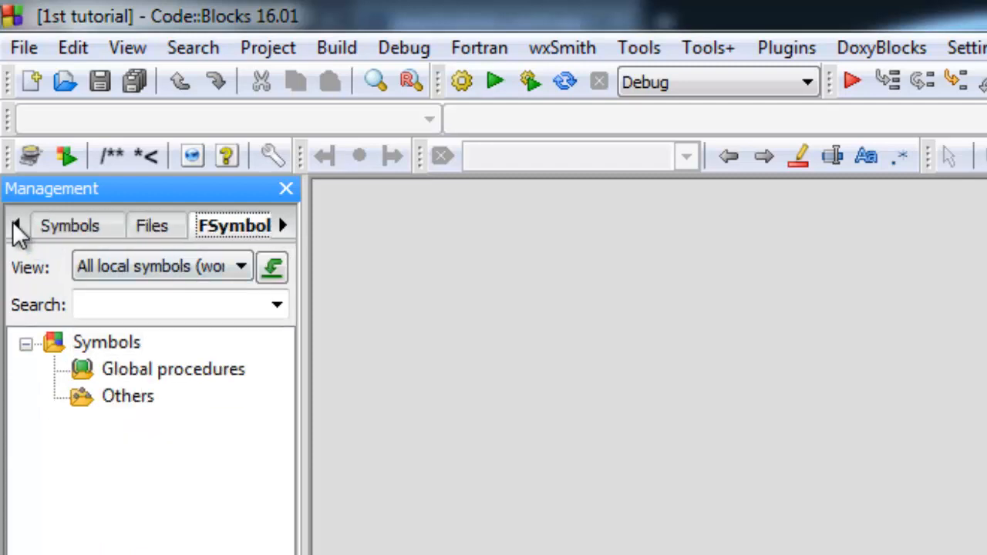
left_click(16, 226)
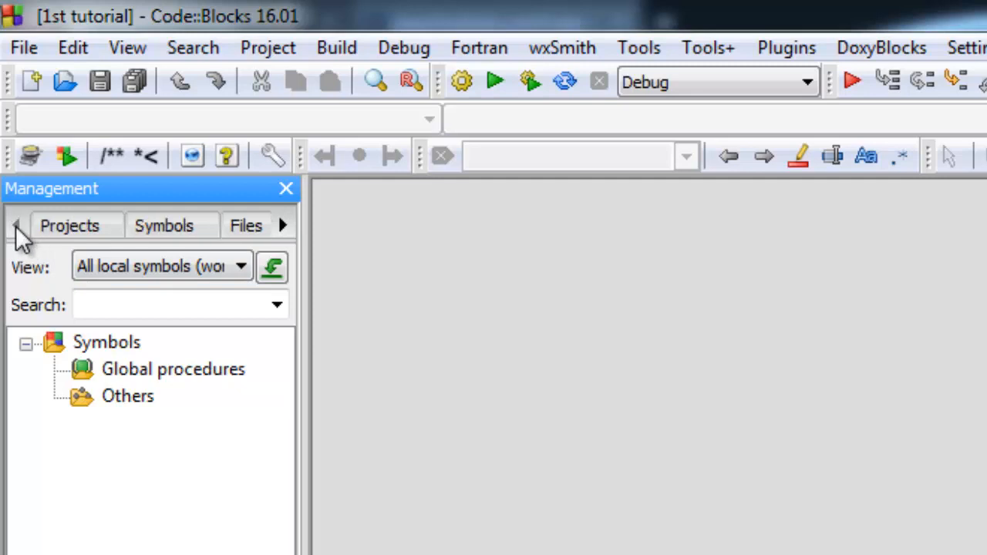
left_click(71, 232)
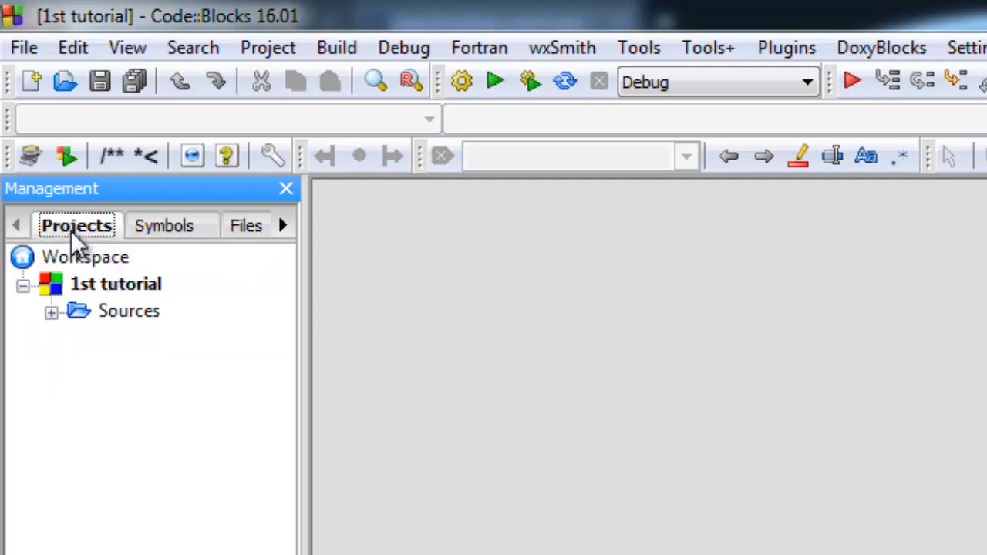
left_click(51, 312)
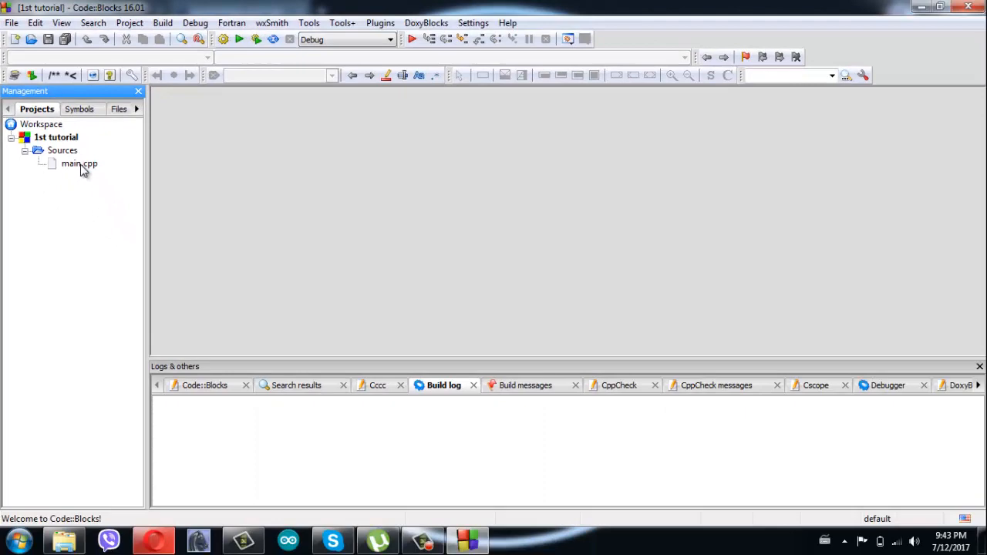
Open main.cpp and highlight the # of the include line and the semicolon ending line 3.
double_click(82, 166)
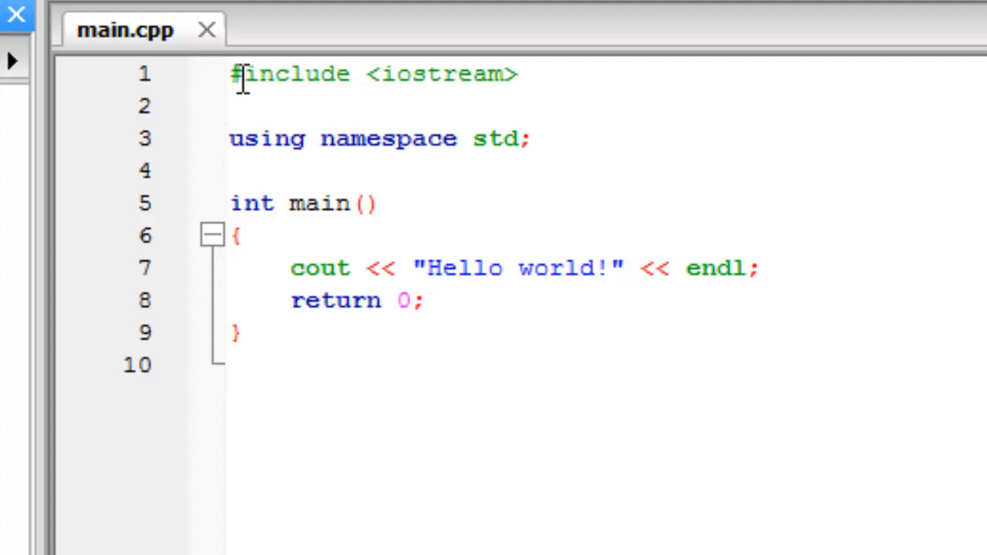
left_click_drag(239, 73, 232, 88)
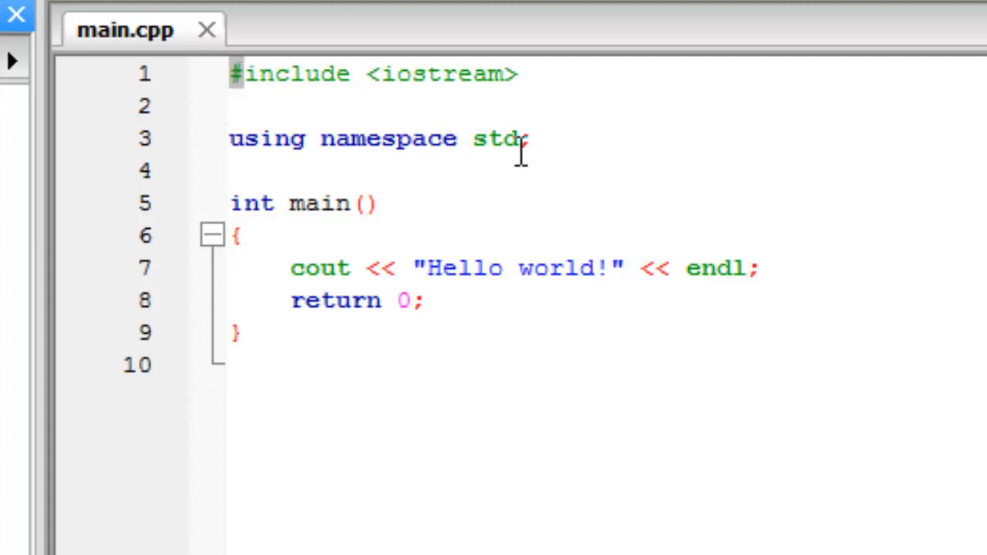
left_click_drag(520, 139, 542, 149)
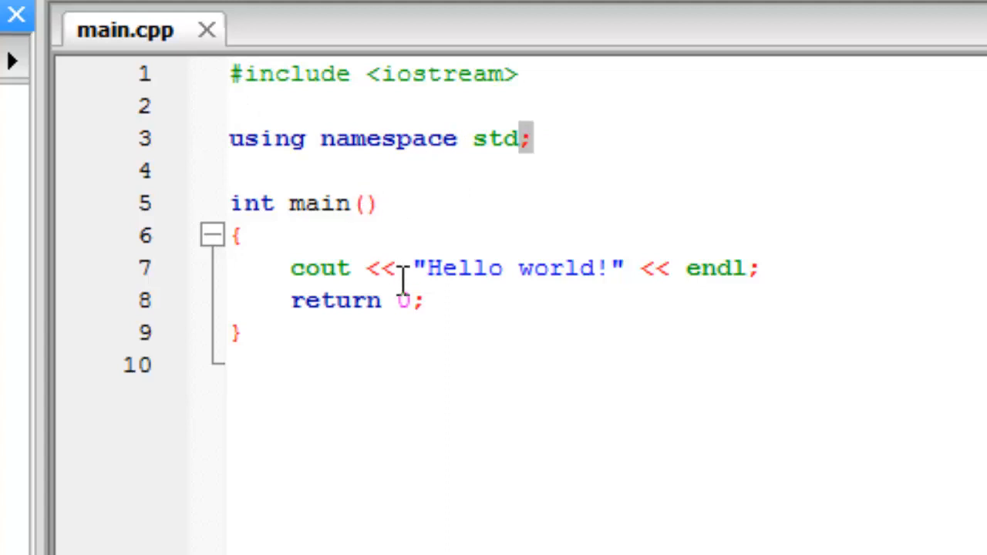
Highlight the << operator and the "Hello world!" string on line 7 to explain them.
left_click_drag(396, 268, 368, 270)
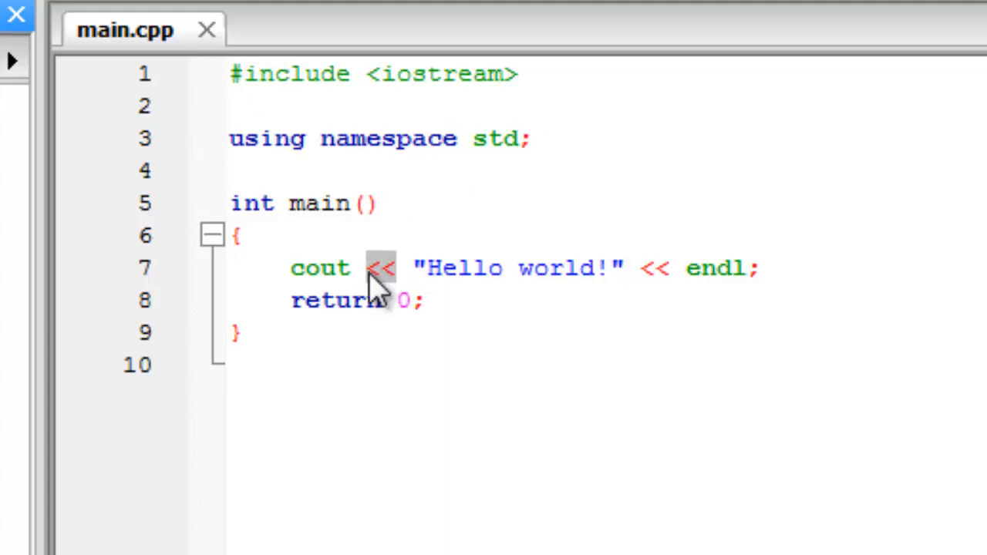
left_click(409, 268)
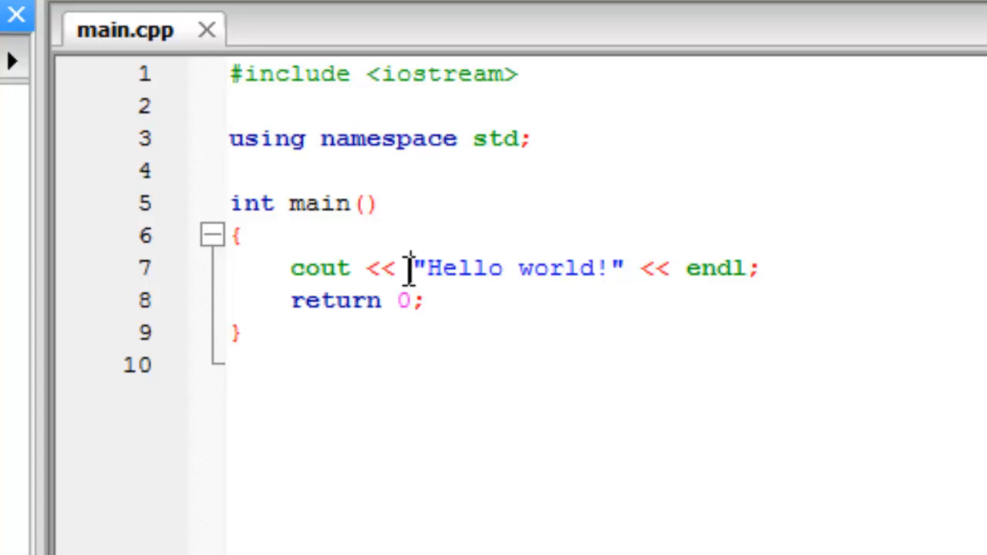
left_click_drag(412, 268, 628, 286)
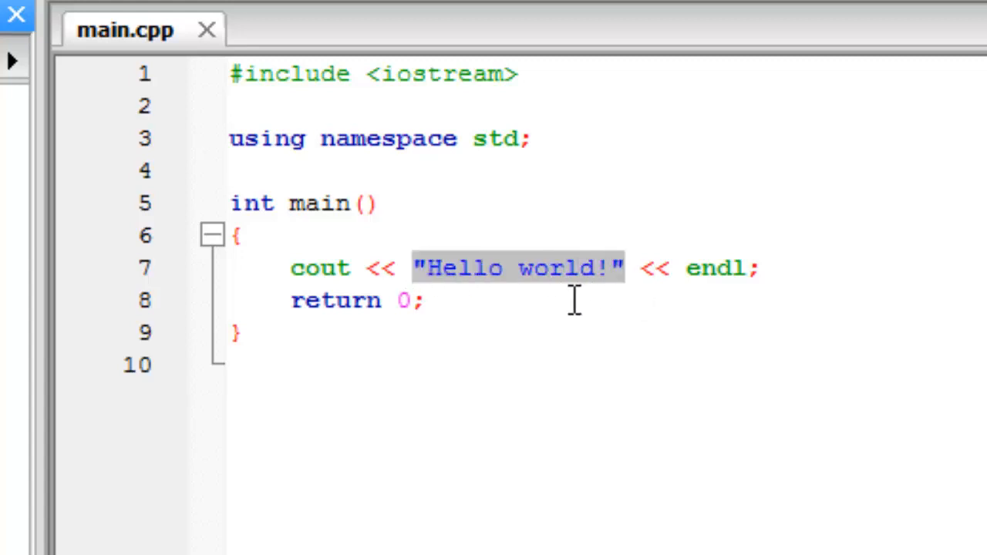
left_click(532, 306)
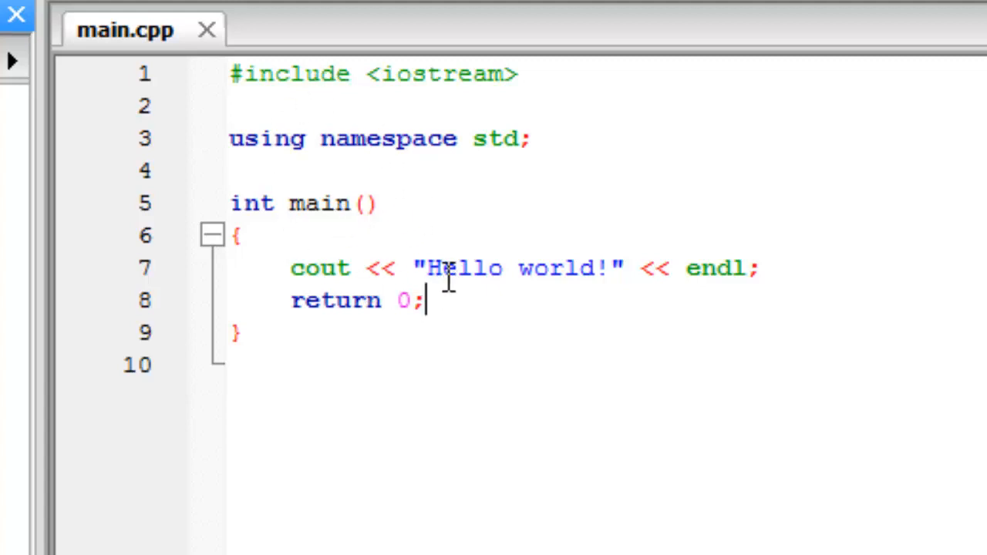
left_click_drag(417, 270, 625, 273)
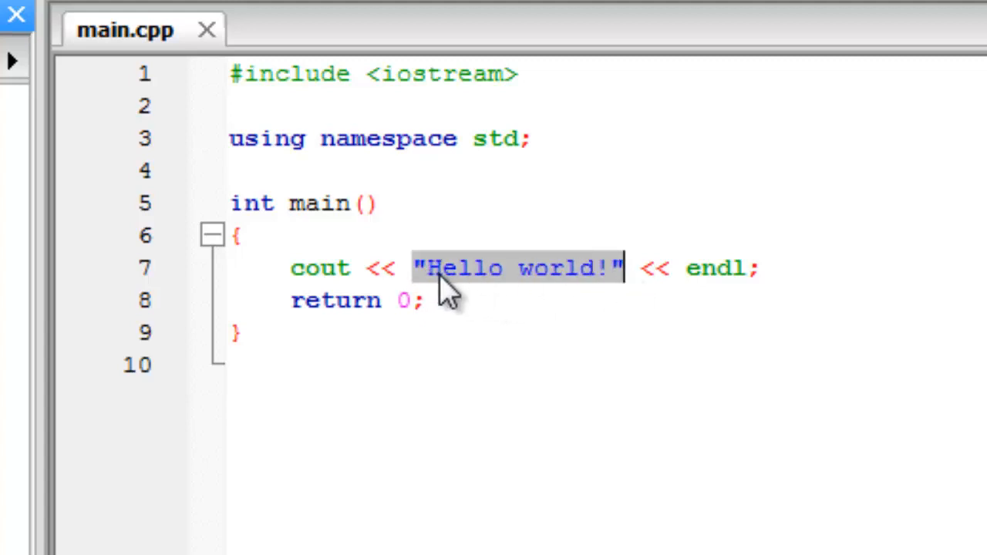
left_click(602, 173)
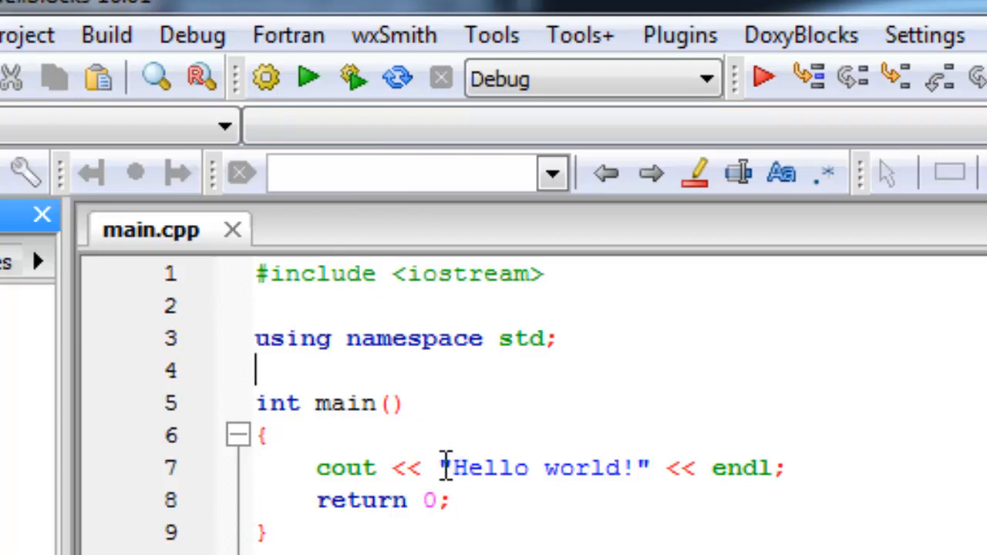
left_click_drag(441, 468, 648, 480)
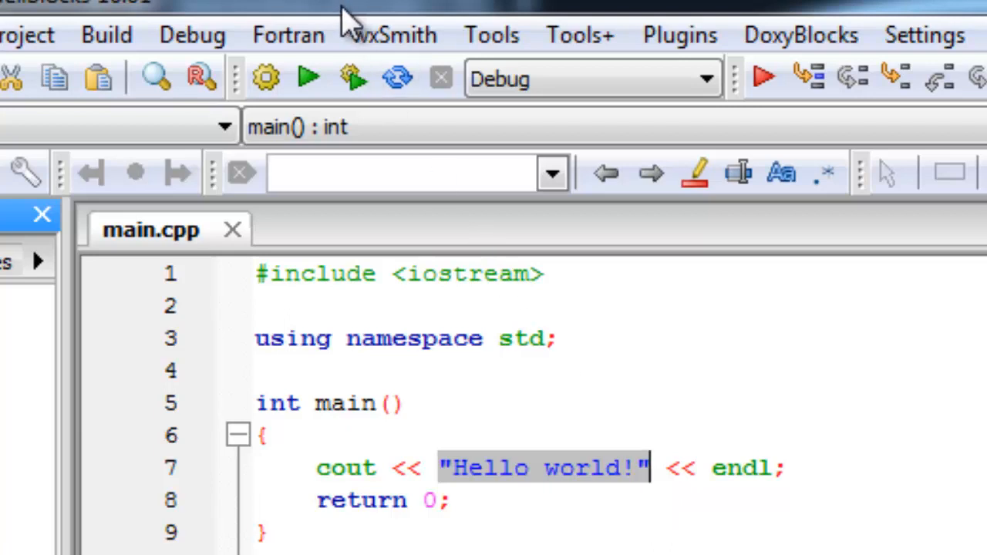
Build and run 1st tutorial, check the Hello world! output, then close the console.
left_click(357, 91)
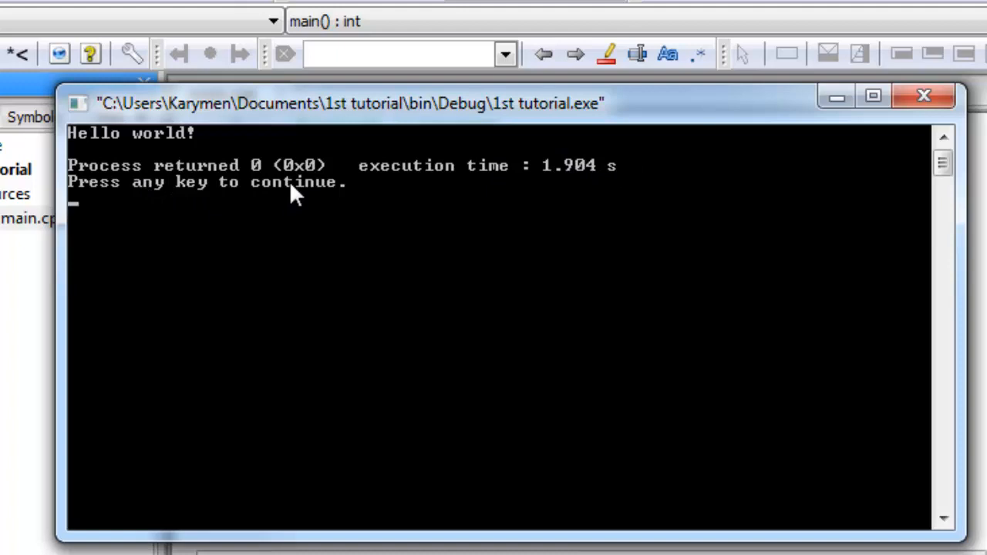
key("Return")
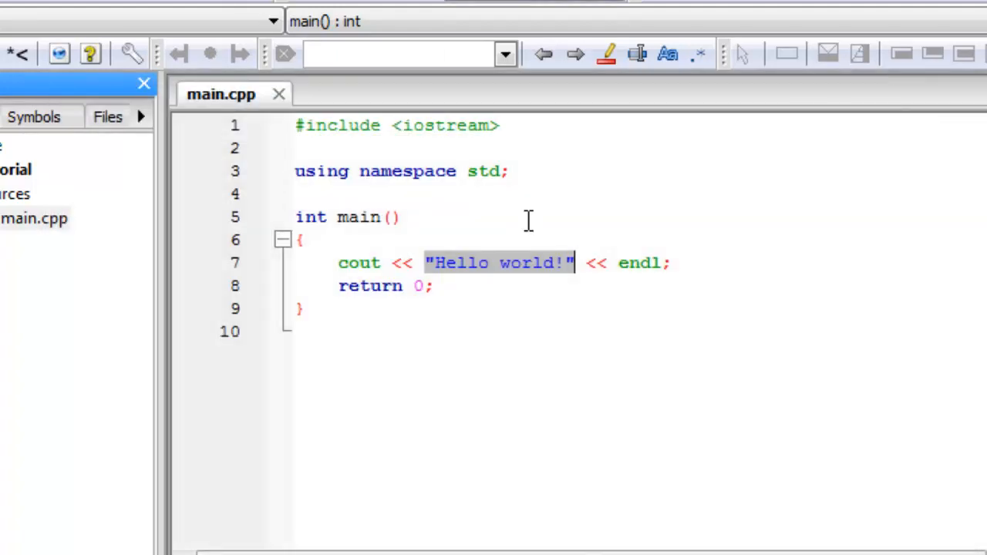